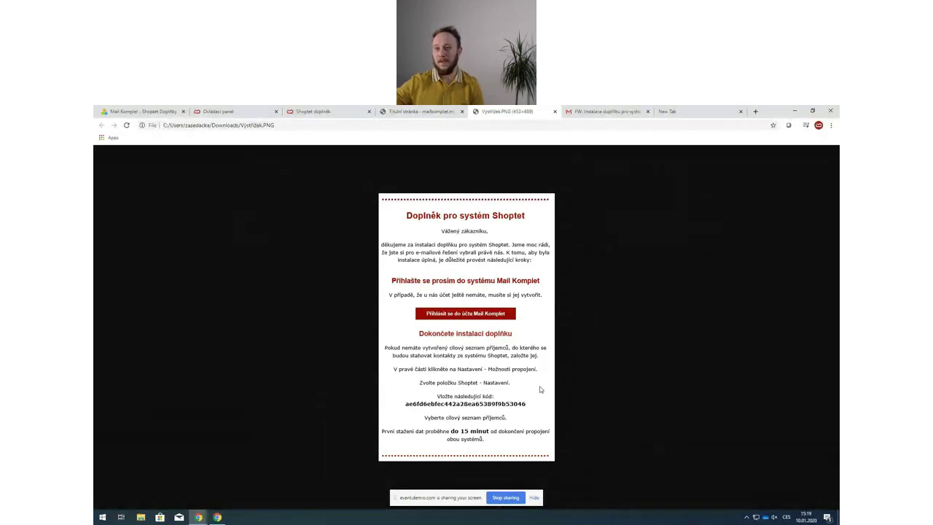
- In the SHOPTET DEMO account, go to Seznamy příjemců and start a new recipient list
click(243, 115)
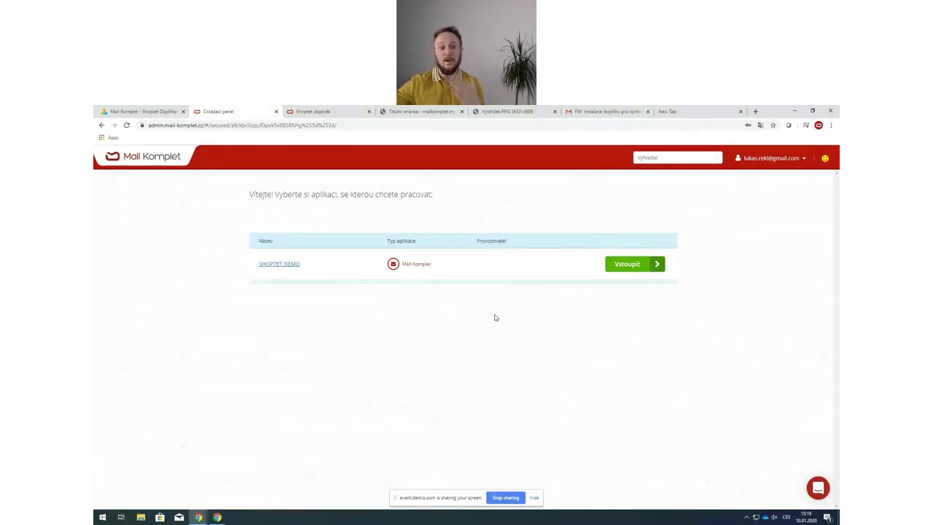
click(290, 266)
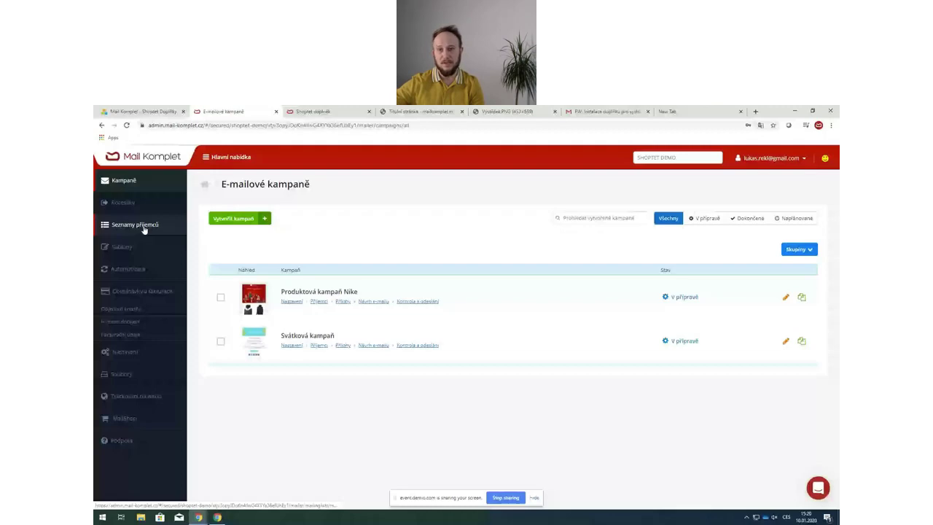
click(144, 226)
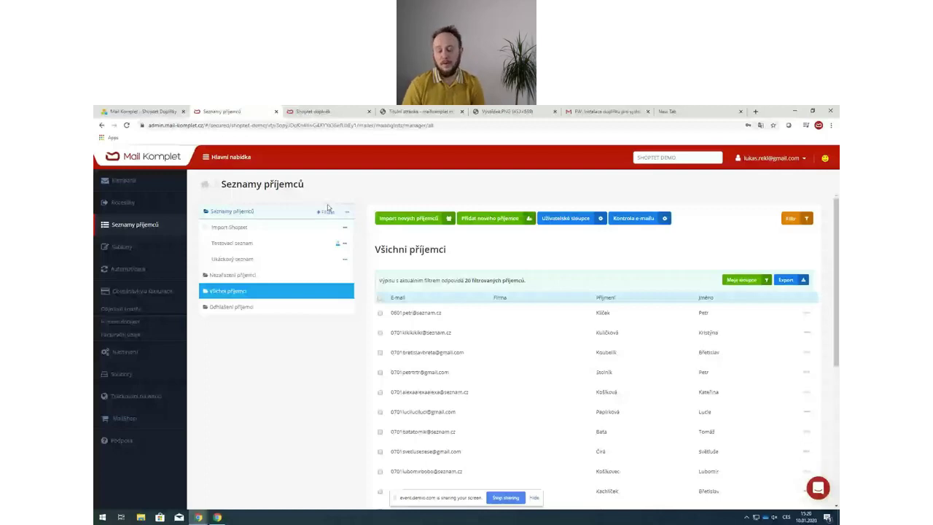
click(327, 211)
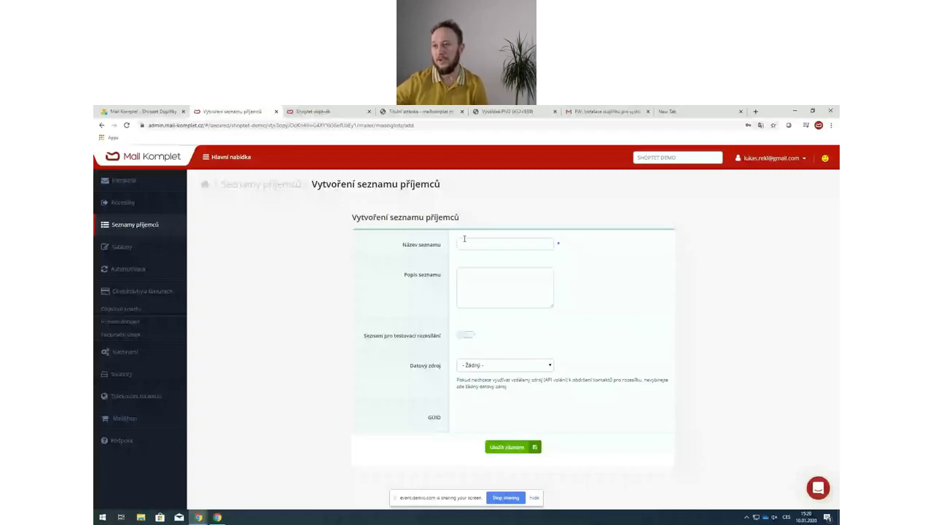
- Save the list 'Import shoptet pátek' with description 'Testovací doplněk pro Shoptet'
click(464, 238)
text(Import shoptet)
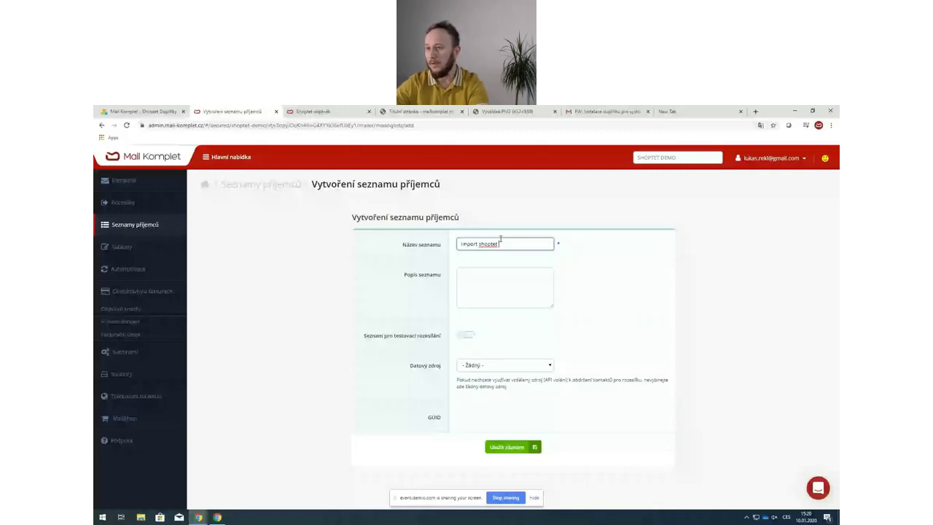
text( doplně)
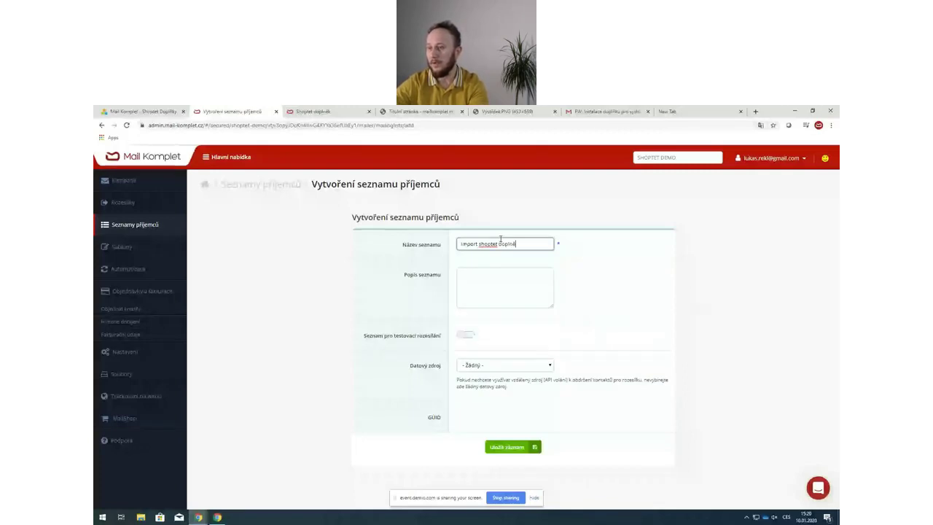
text(k)
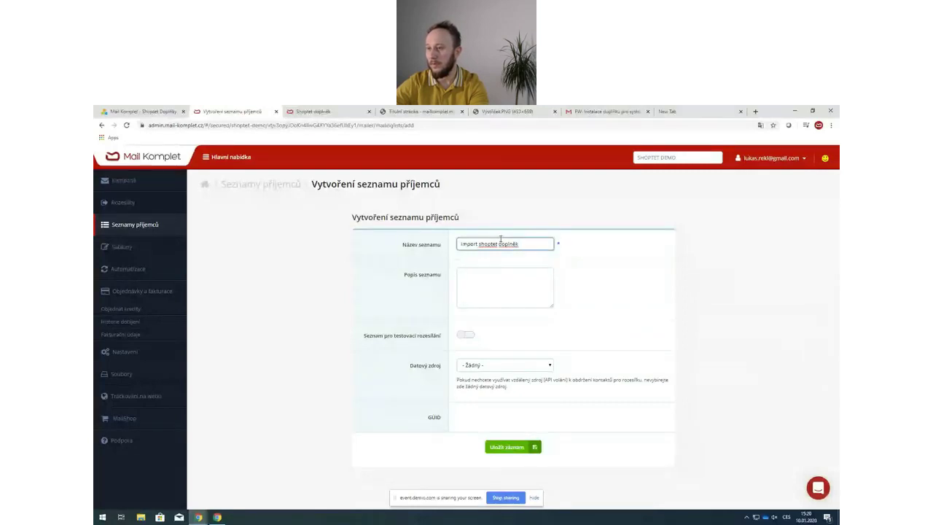
key(BackSpace)
key(BackSpace)
key(BackSpace)
key(BackSpace)
key(BackSpace)
key(BackSpace)
key(BackSpace)
key(BackSpace)
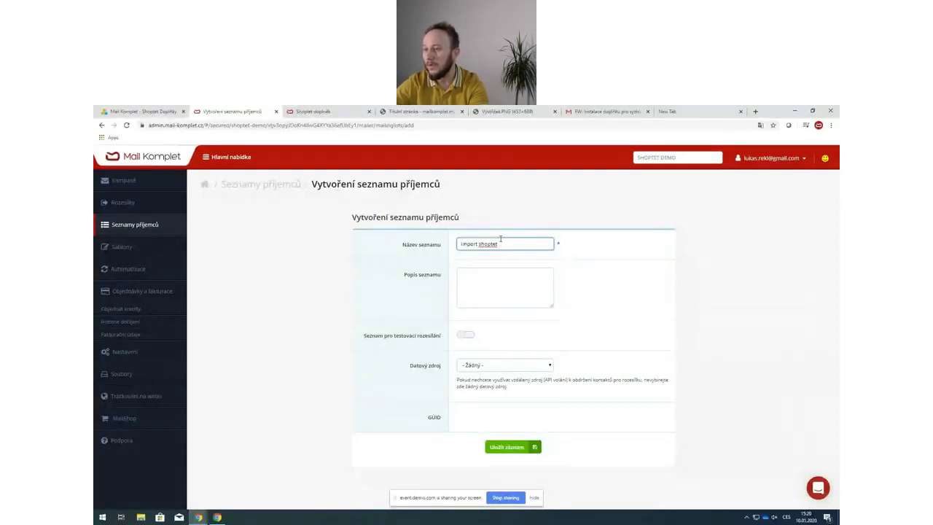
text(pátek)
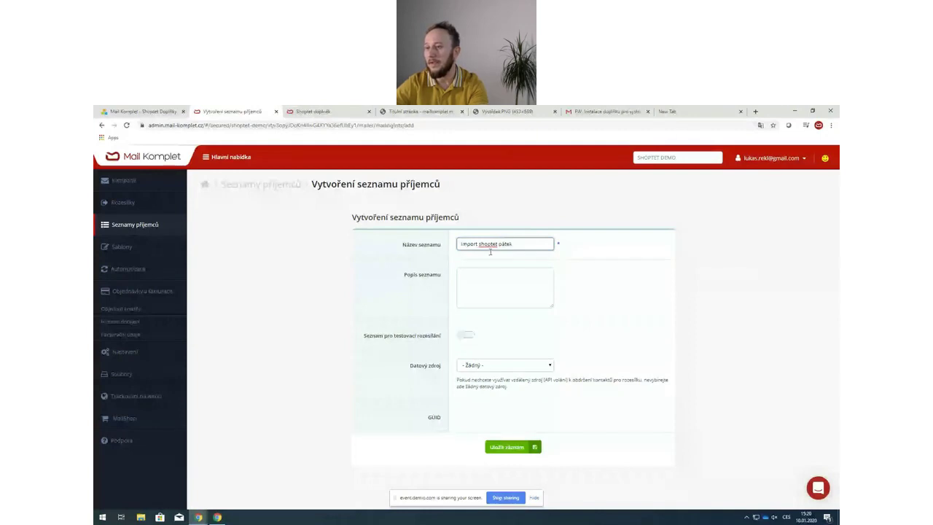
click(474, 278)
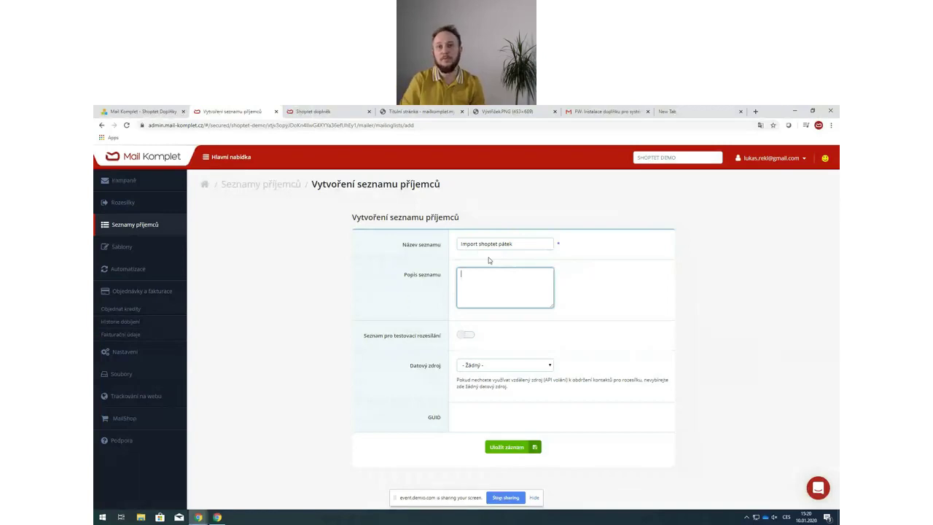
text(Testovací)
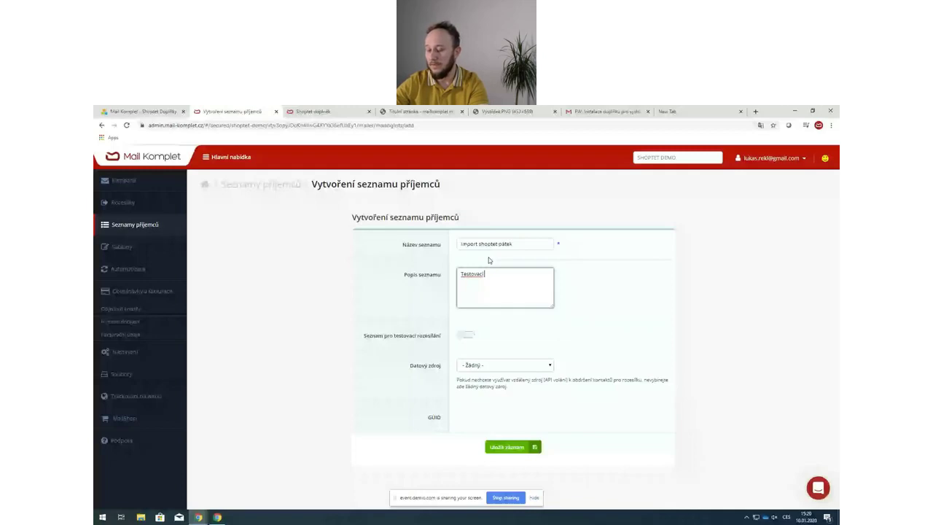
text(doplněk pro Shoptet)
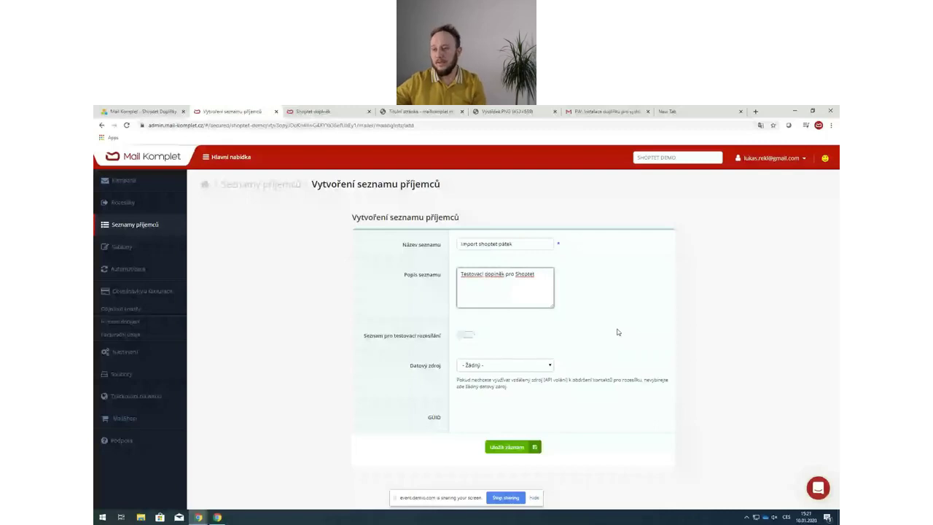
click(513, 447)
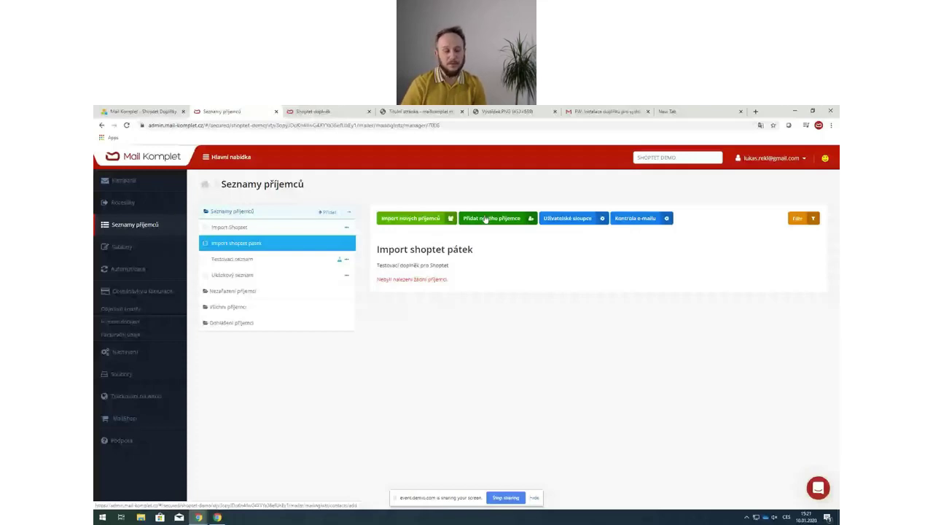
- Go to Nastavení and open the Možnosti propojení integrations page
click(145, 353)
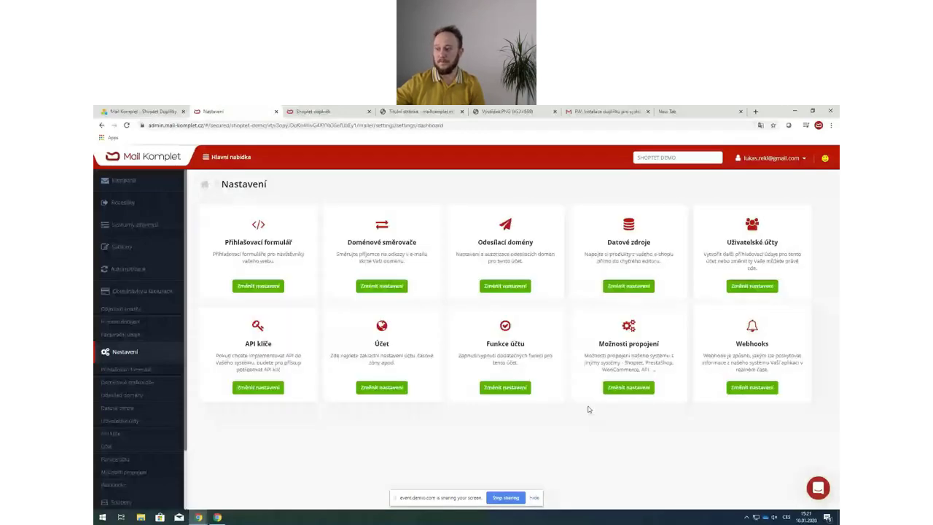
click(621, 390)
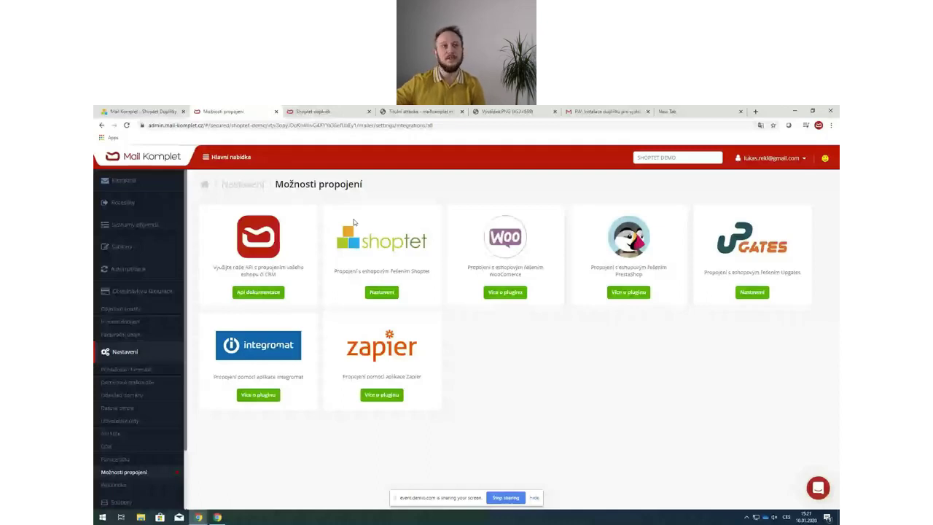
- Paste the e-mail verification code into the Shoptet form and choose target list Import shoptet pátek
click(381, 292)
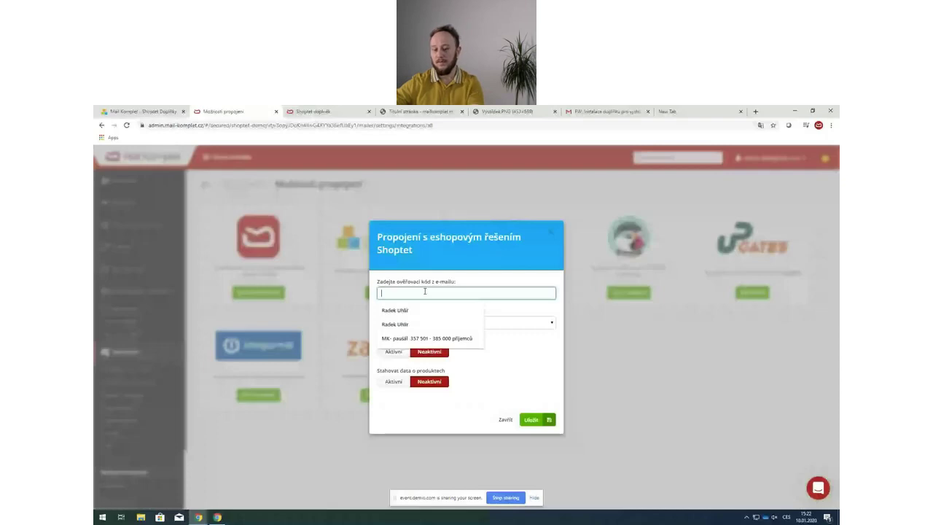
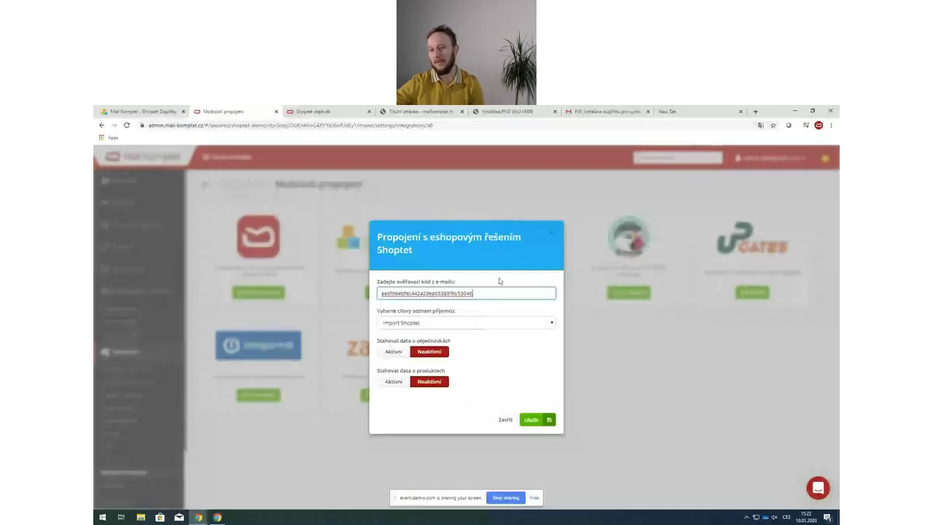
click(421, 111)
click(507, 111)
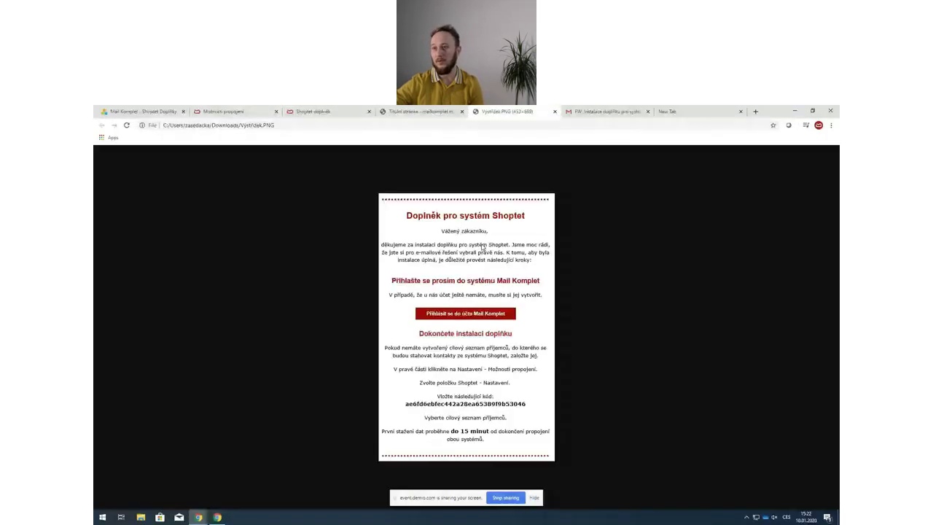
click(235, 113)
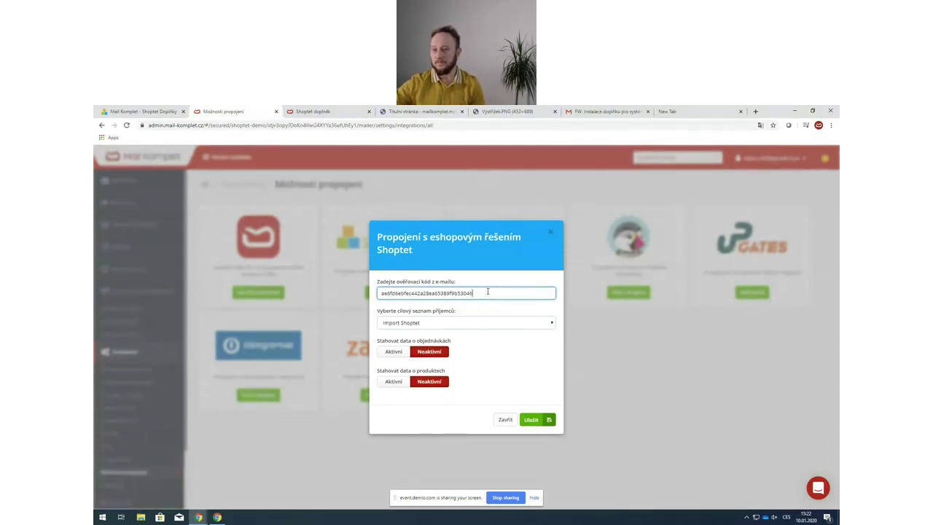
click(470, 323)
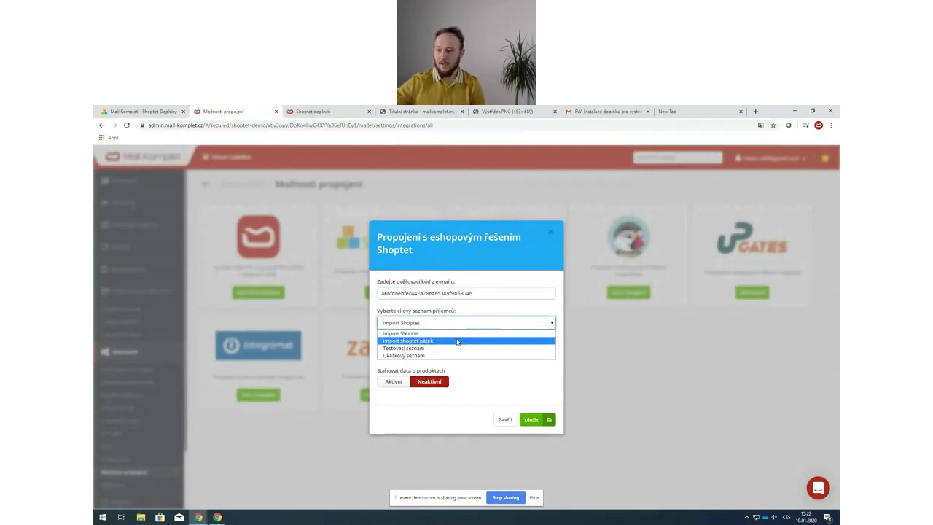
click(457, 342)
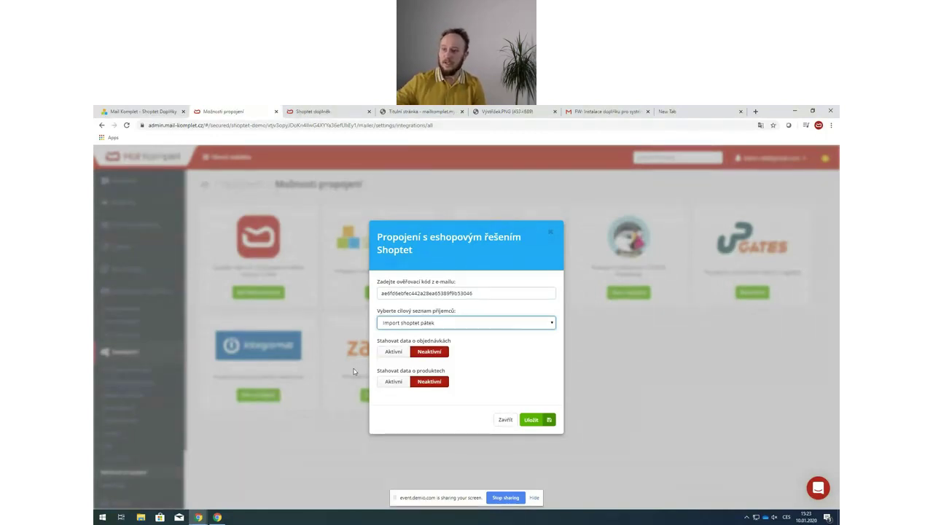
- Set both order-data and product-data downloading to Aktivní
click(398, 352)
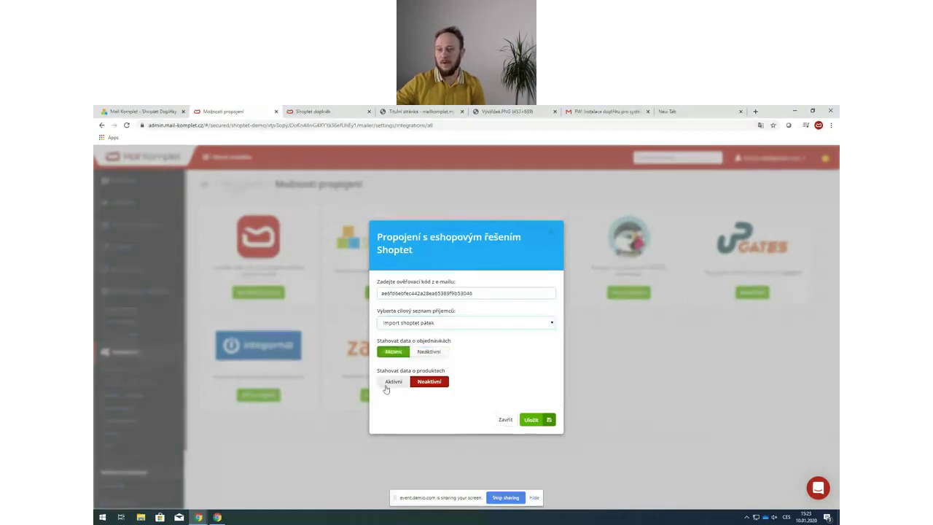
click(389, 383)
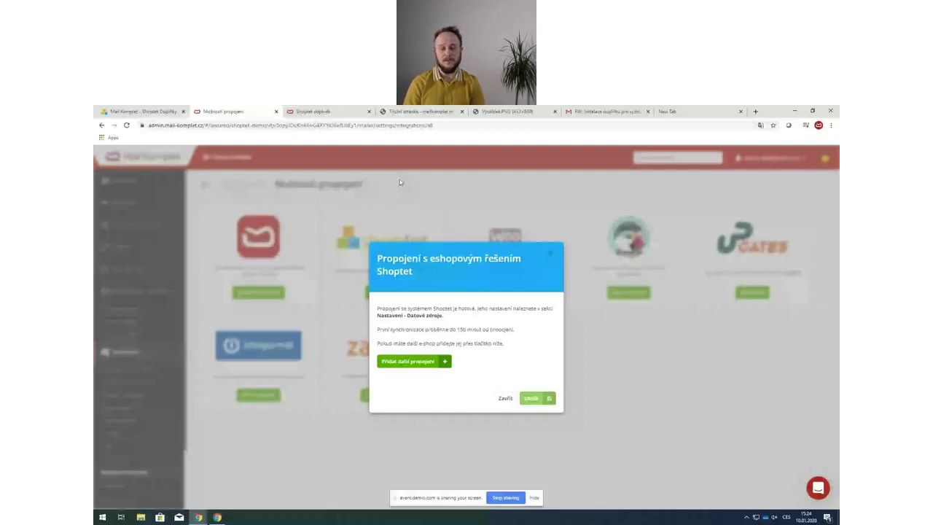
- Close the Shoptet confirmation to see the Datové zdroje list with the Shoptet shop
click(400, 183)
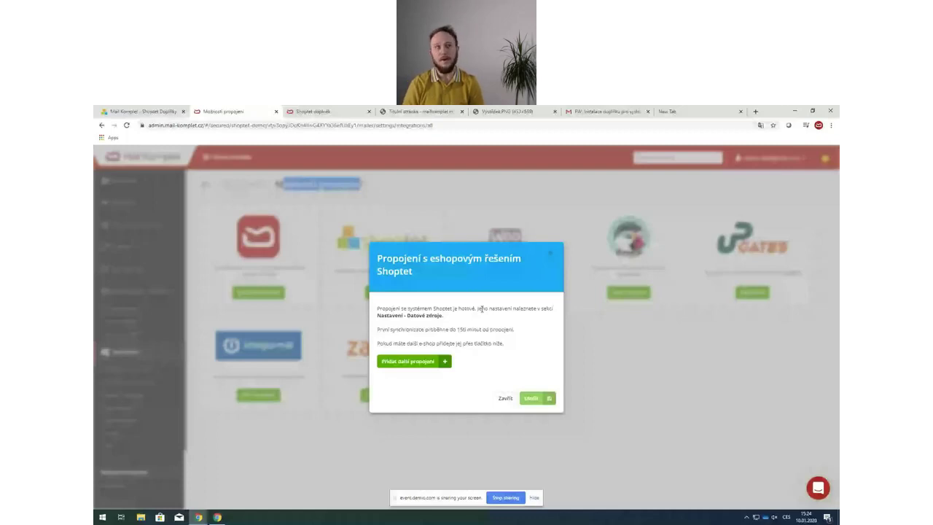
click(503, 399)
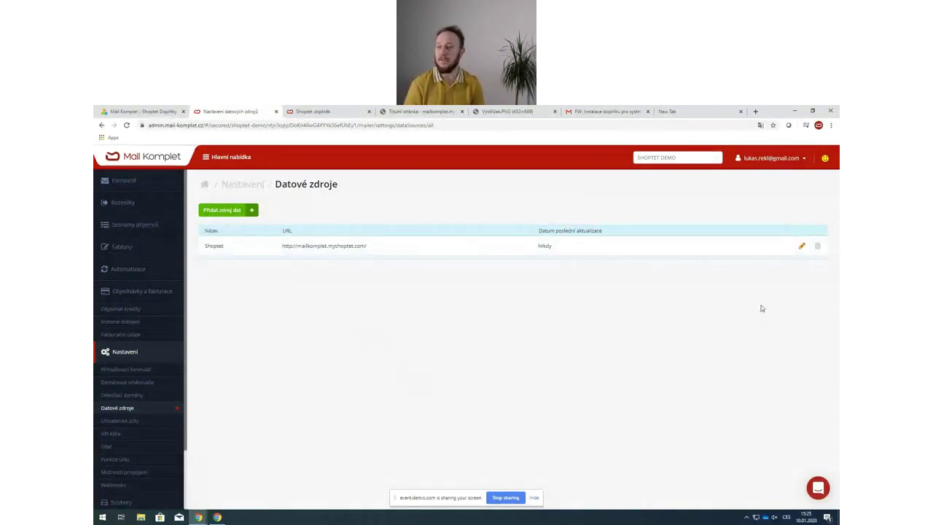
- Review the Shoptet data source settings, then go to the E-mailové kampaně overview
click(802, 246)
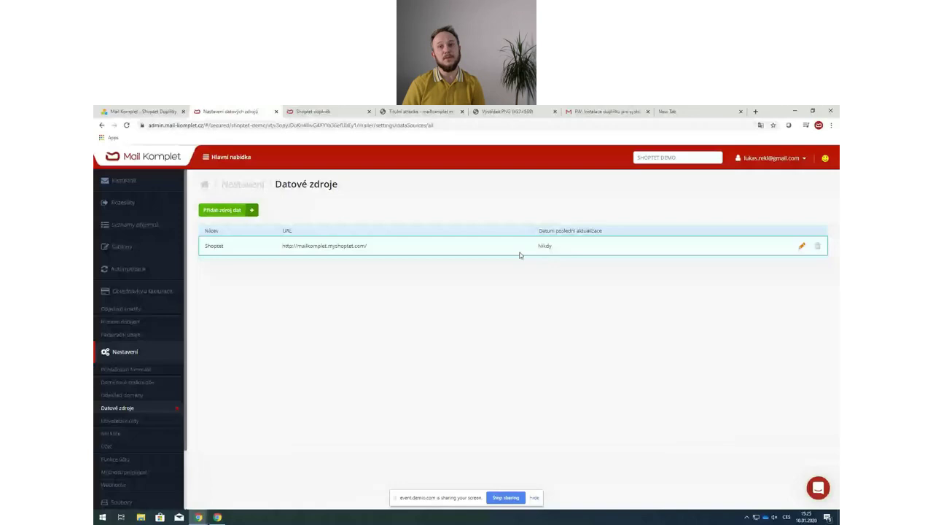
click(124, 180)
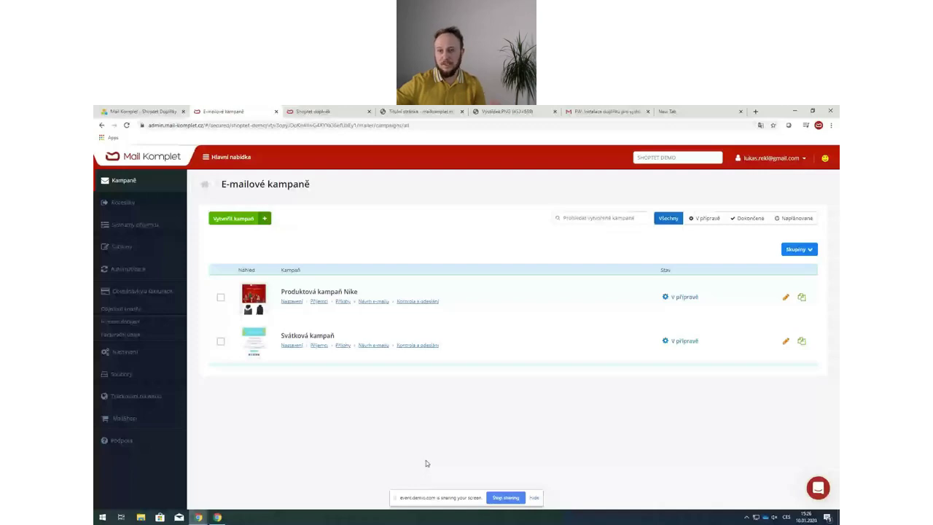
- Open the Svátková kampaň automation detail from the Automatizace overview
click(145, 273)
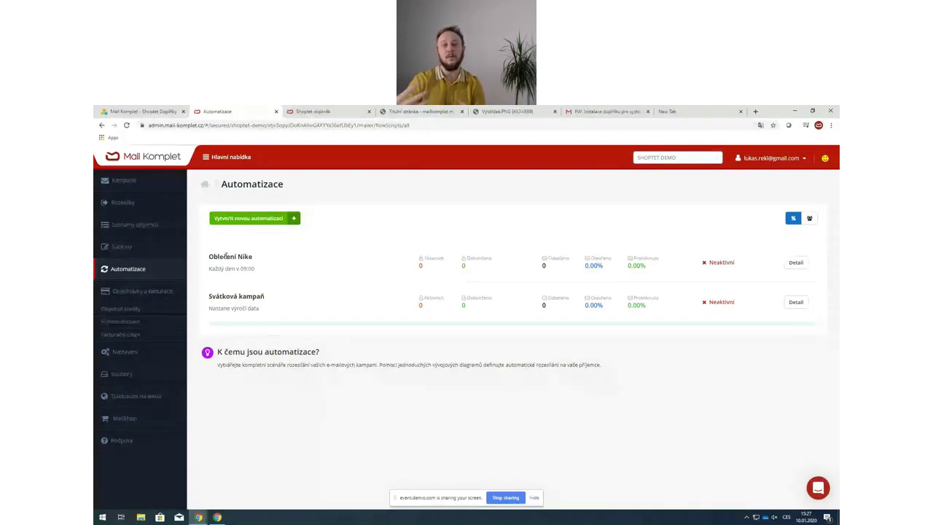
click(796, 302)
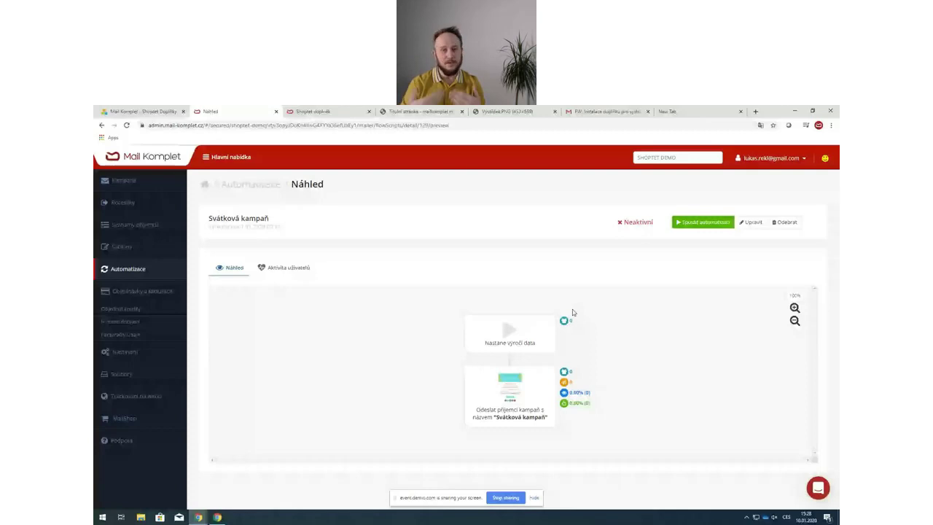
- Go back to the Automatizace list to begin a new automation
key(alt+Left)
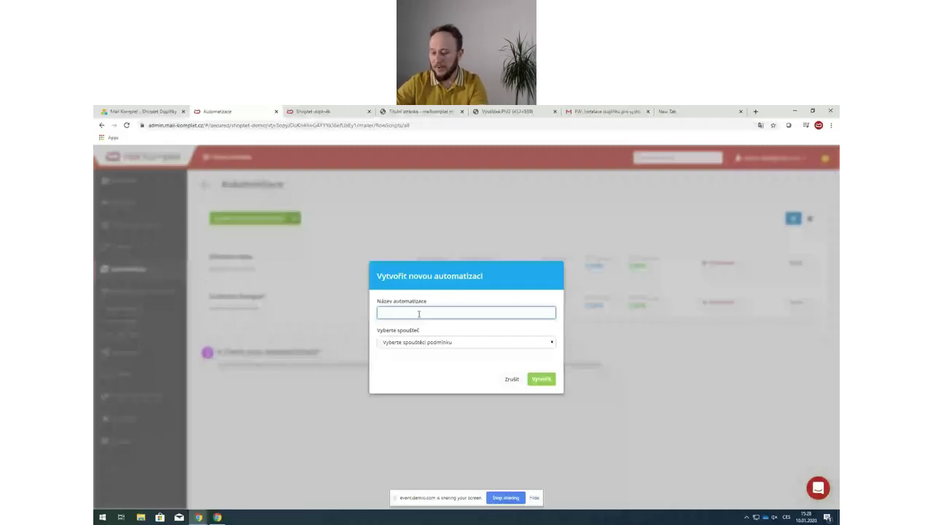
- Enter 'Svátek test' as the new automation's name
text(Sváte)
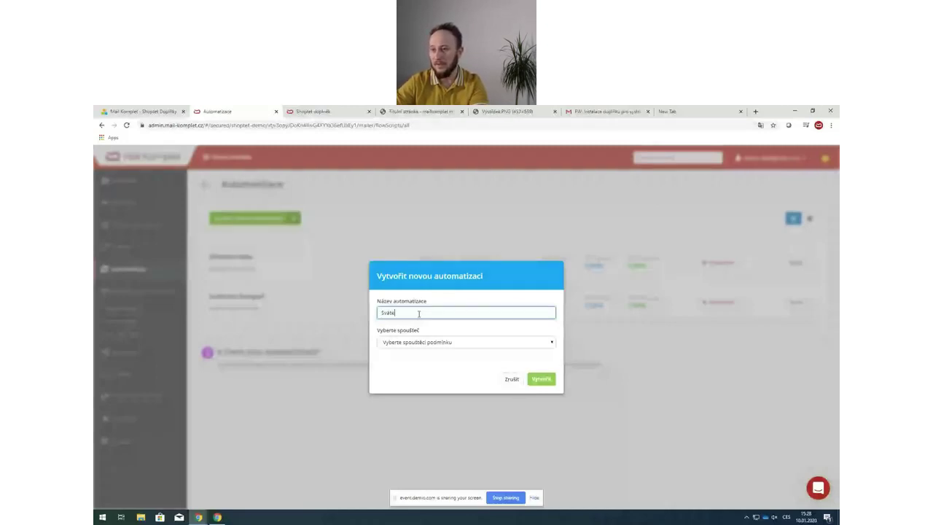
text(k test)
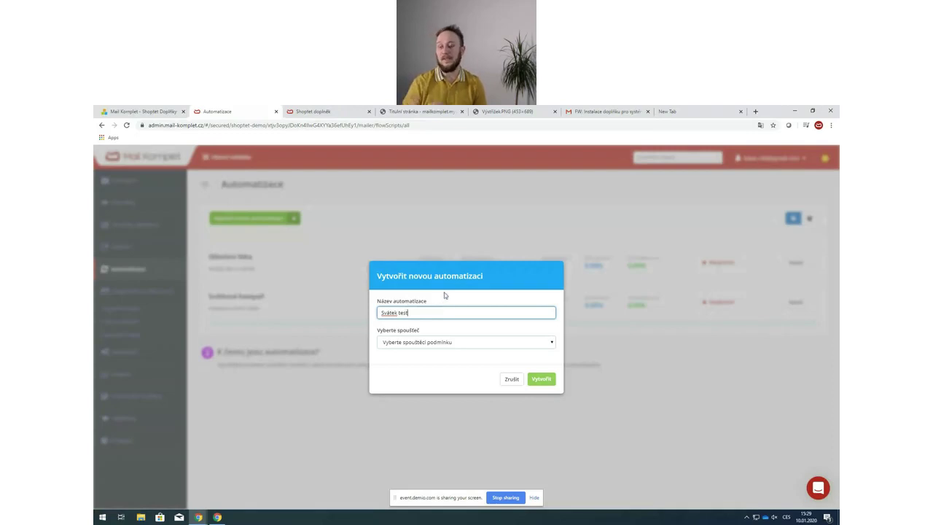
- Set the trigger to 'Nastane výročí data' and bring up the recipient lists
click(426, 343)
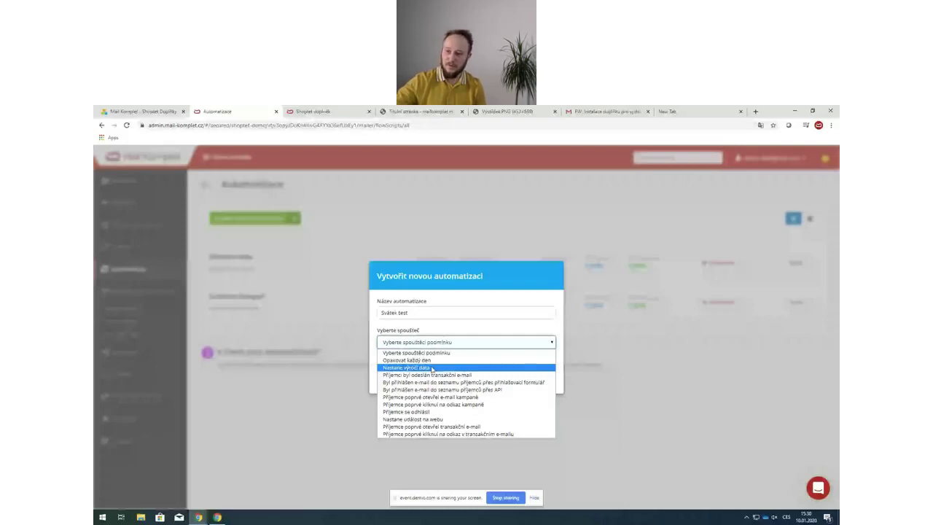
click(433, 368)
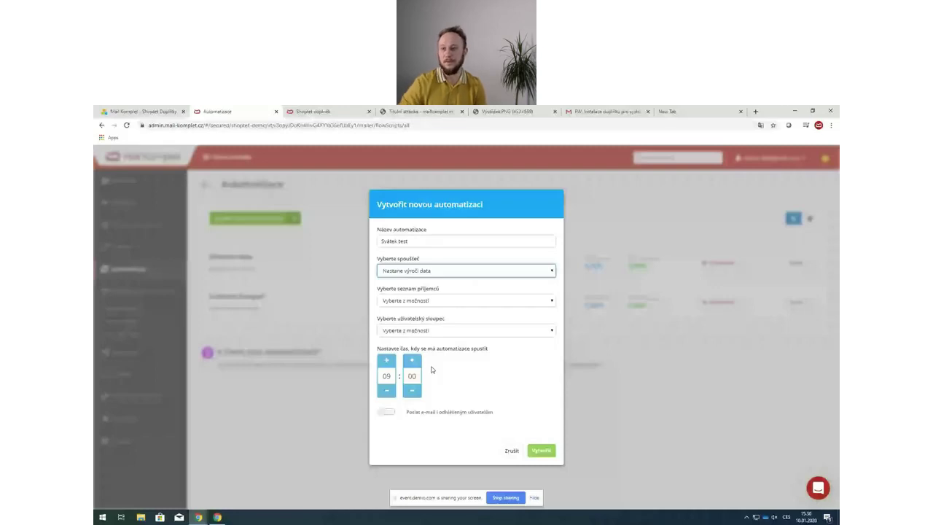
click(415, 301)
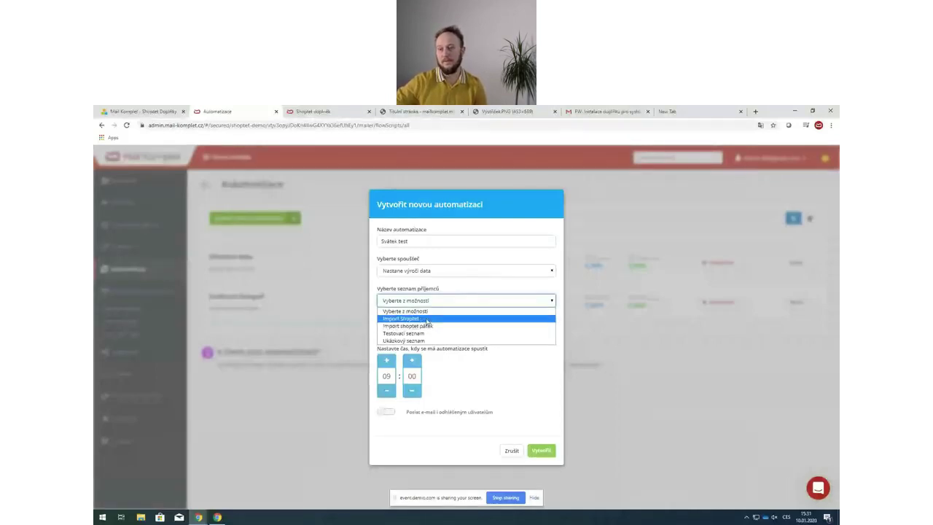
- Create the automation on the Import Shoptet list, keyed to the Svátek date column
click(428, 319)
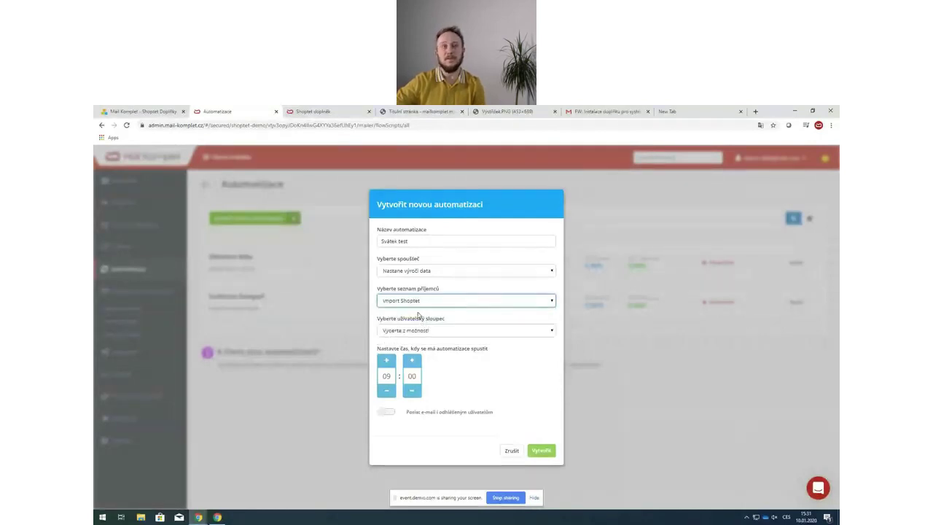
click(413, 330)
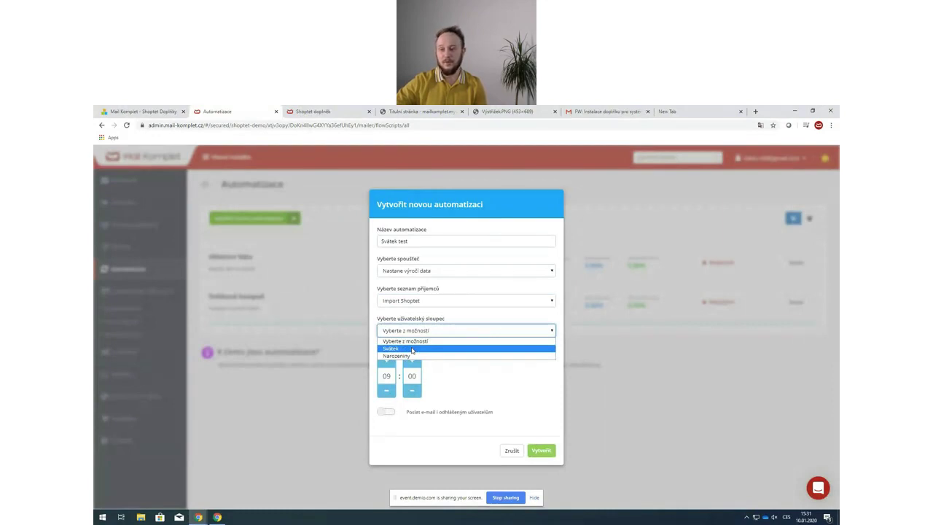
click(412, 349)
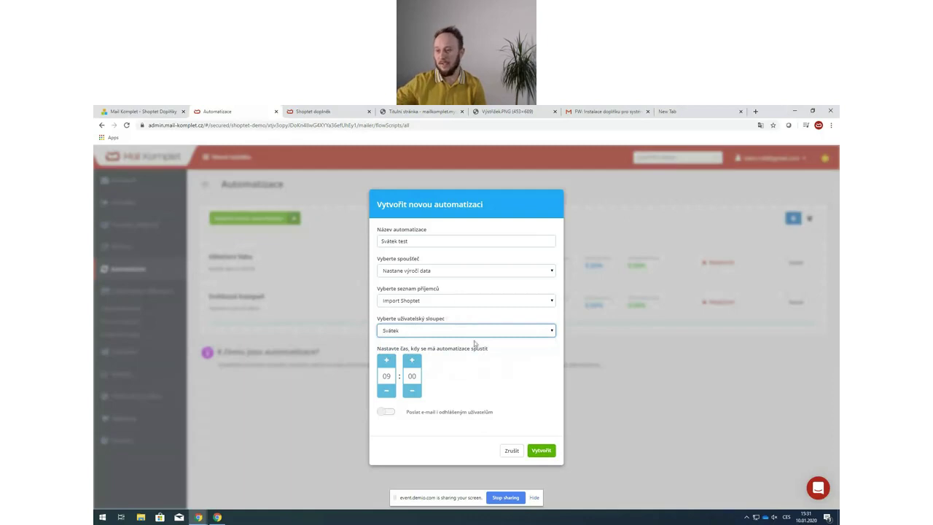
click(546, 452)
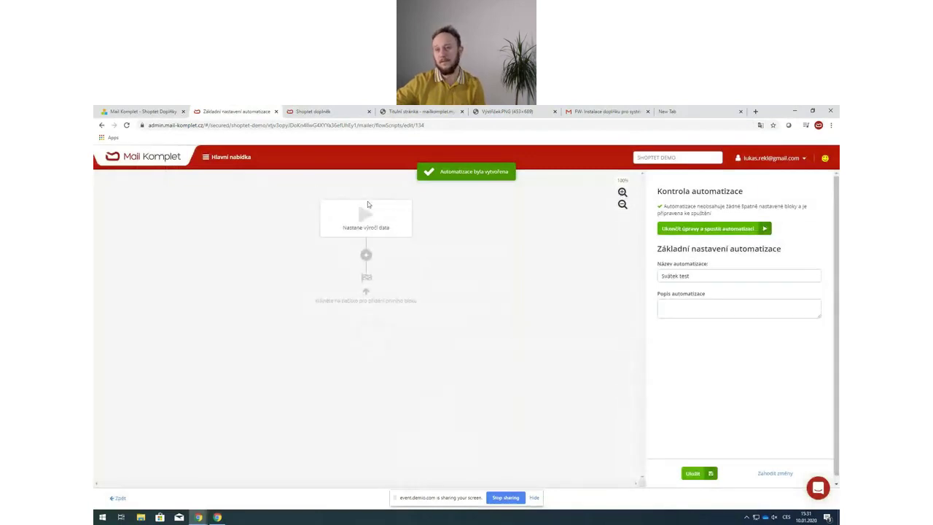
- Add an e-mail step sending Svátková kampaň after the anniversary trigger, save, and return to preview
click(350, 222)
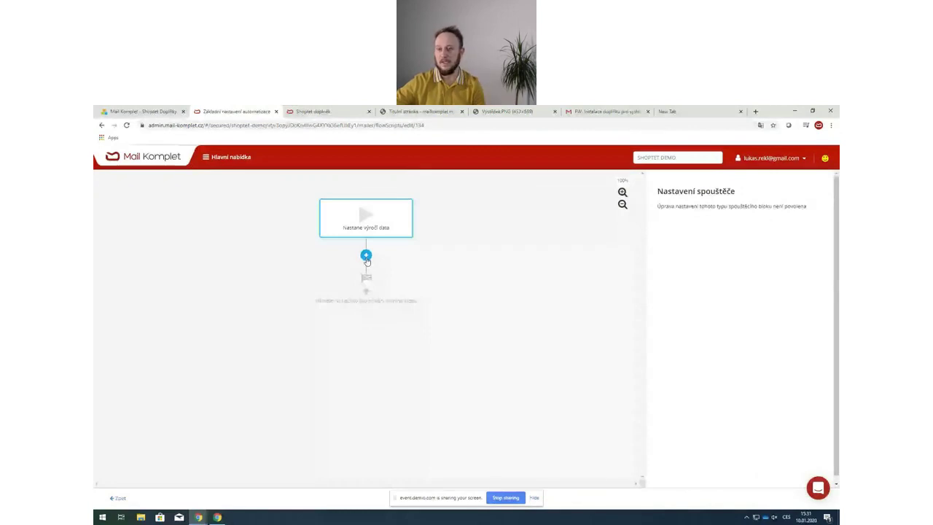
click(464, 260)
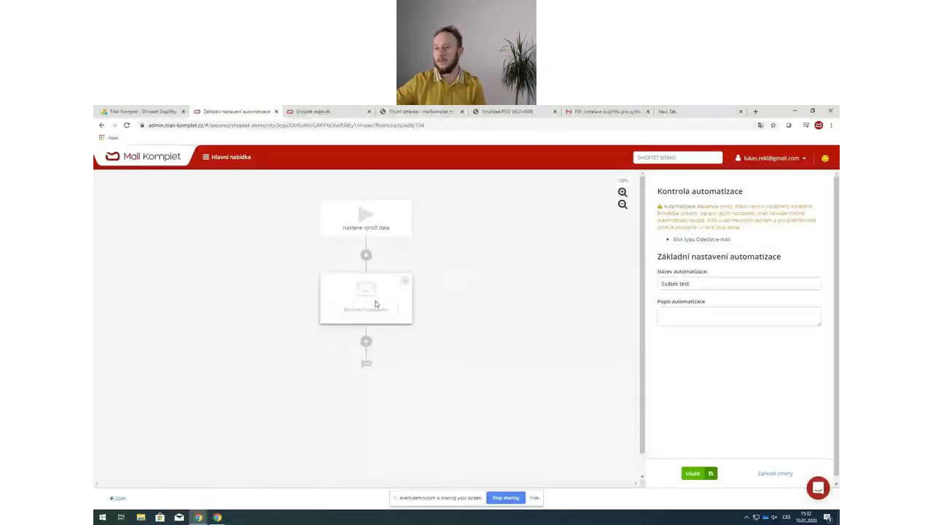
click(328, 288)
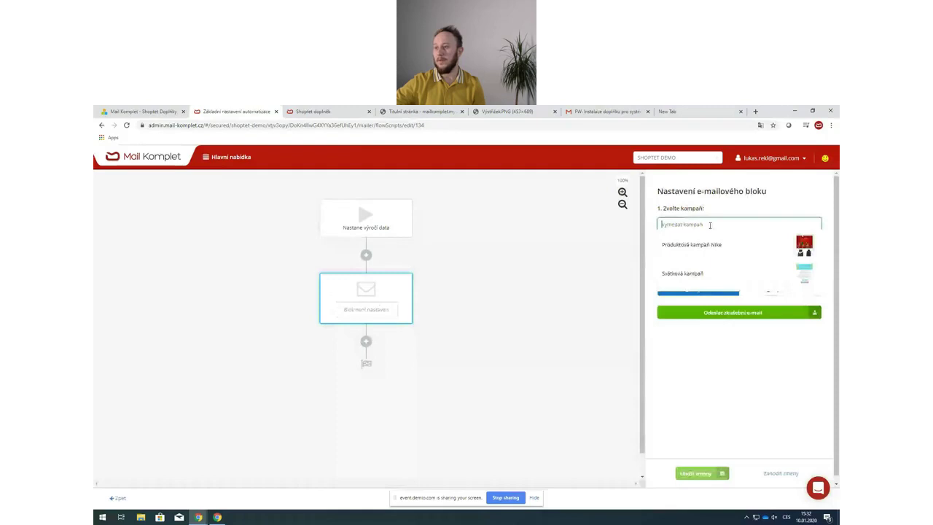
click(683, 274)
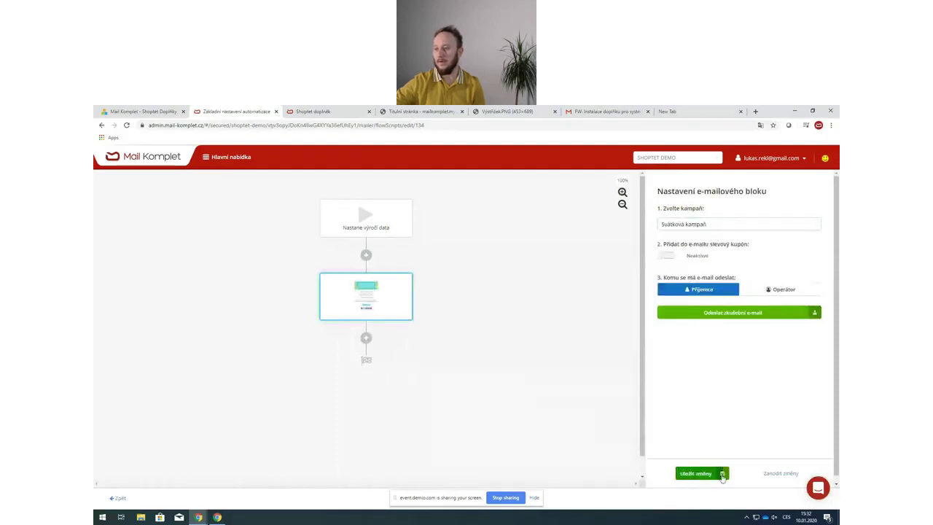
click(696, 473)
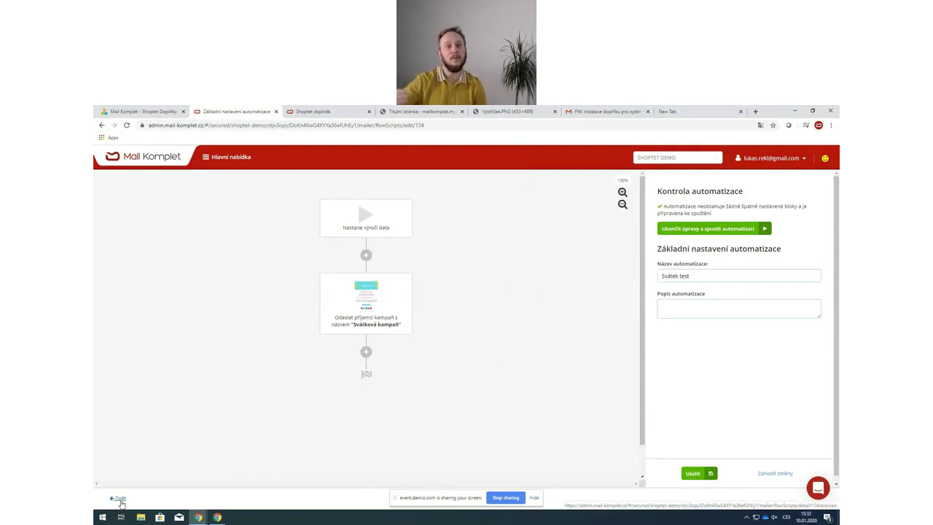
click(119, 499)
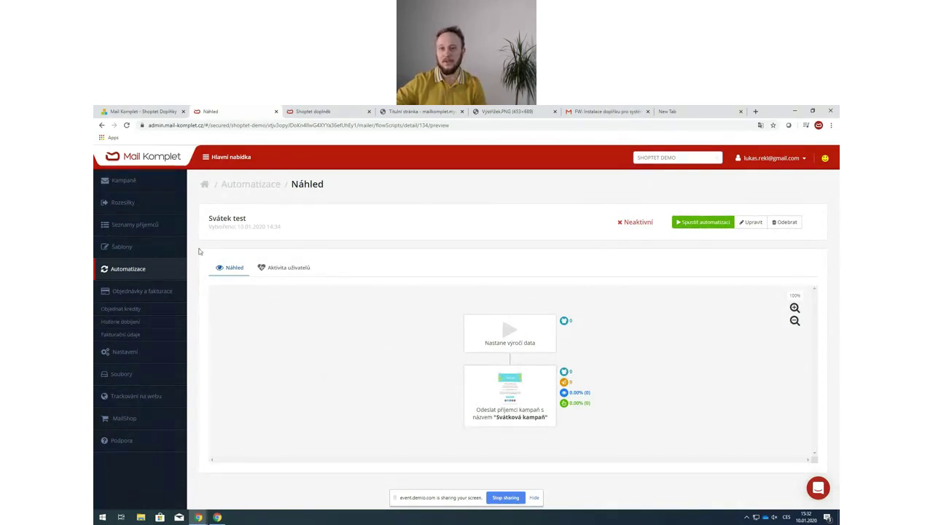
- Open the Kontrola a odeslání step of Svátková kampaň from the campaign list
click(143, 189)
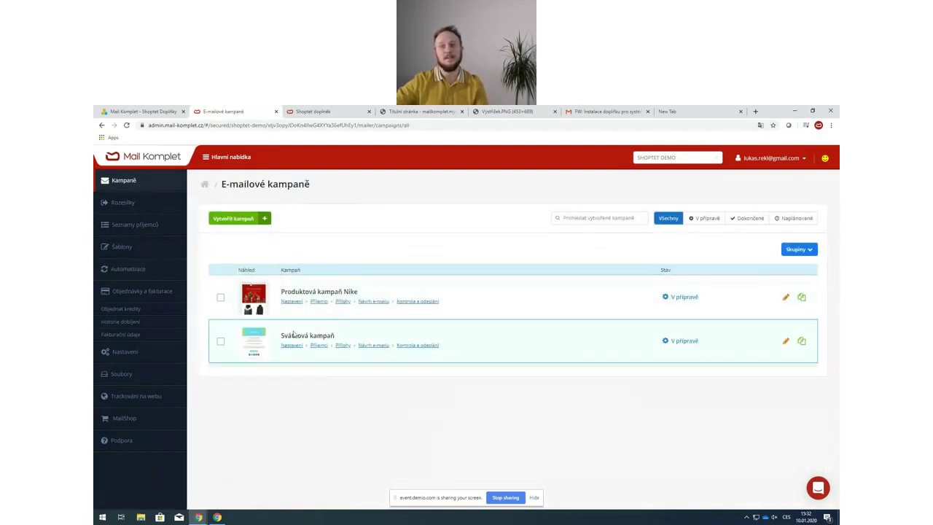
click(433, 347)
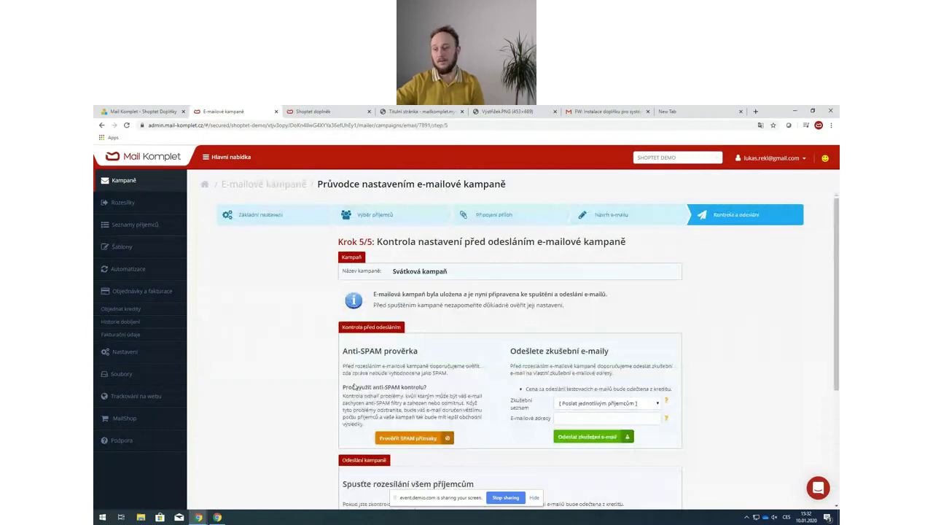
scroll(355, 387, down, 3)
- Schedule delayed sending as Opakovaně at 09:00, then return to the Kontrola nastavení page
click(430, 405)
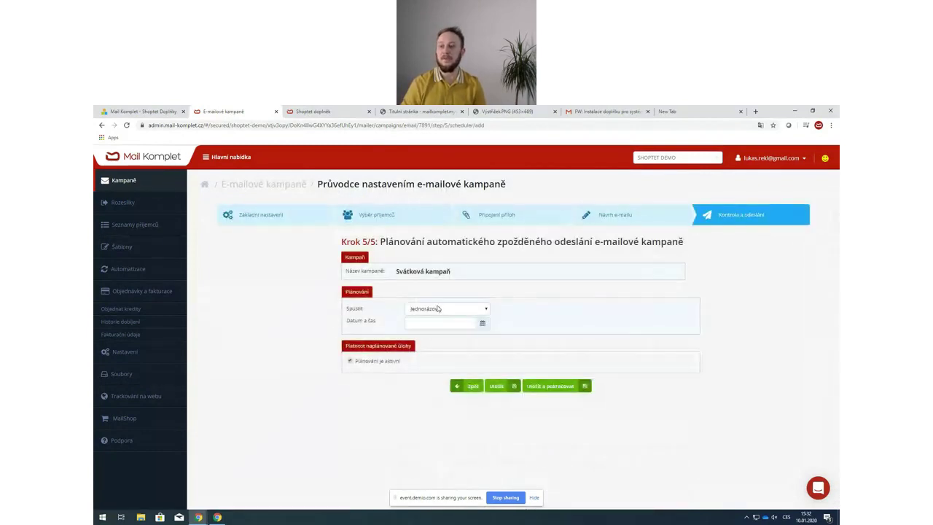
click(438, 309)
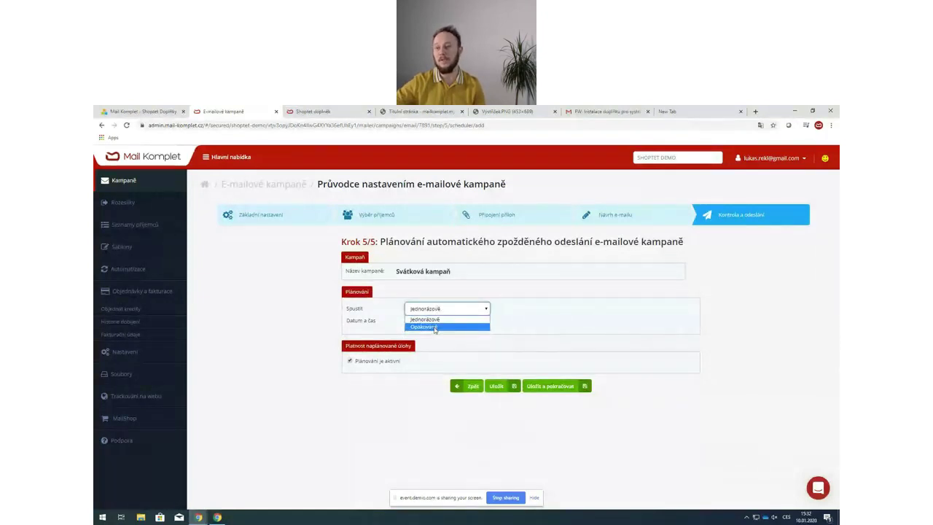
click(435, 328)
click(412, 377)
text(0)
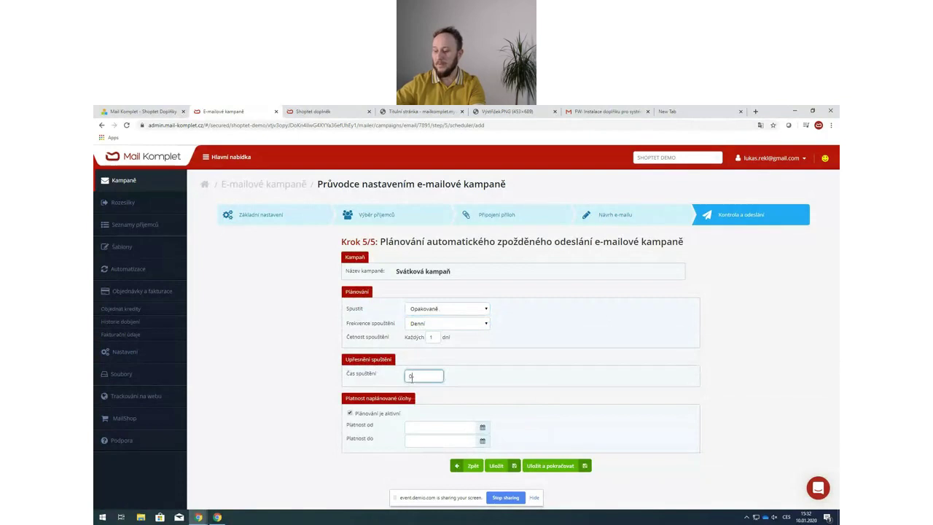
text(9:00)
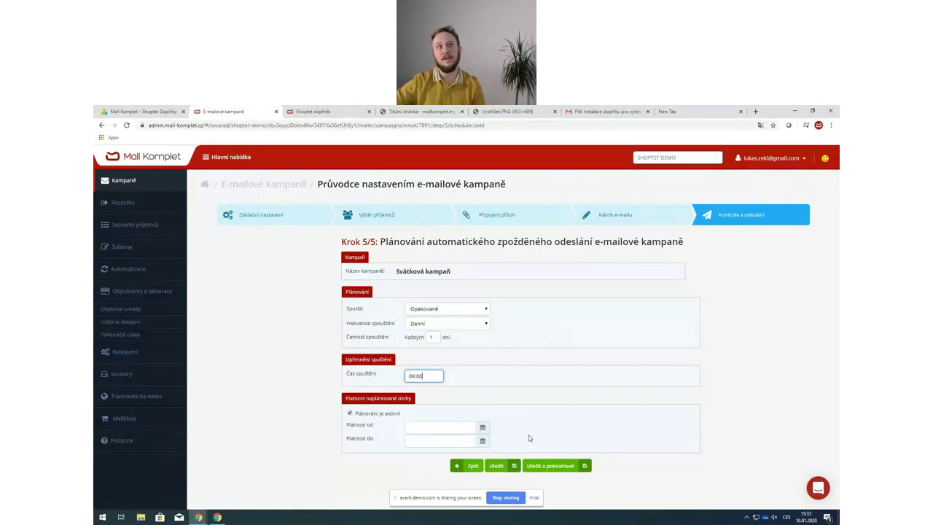
click(471, 467)
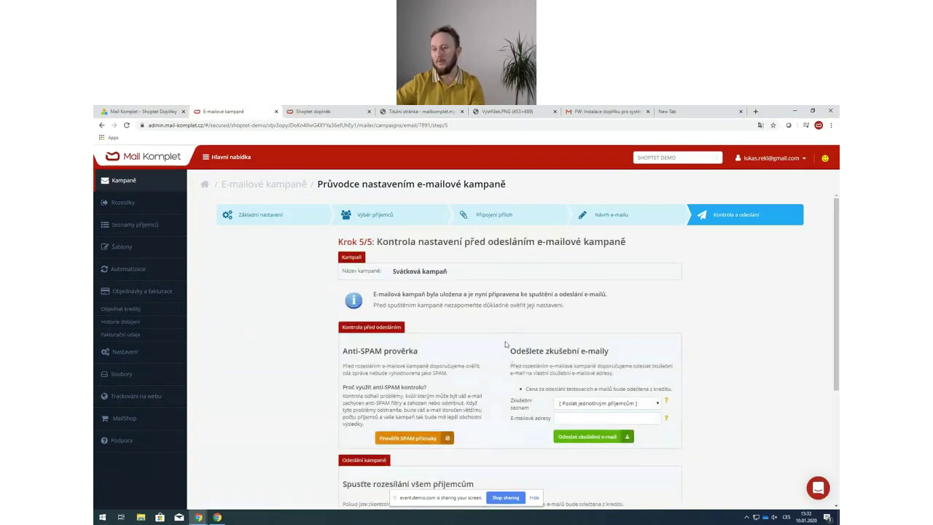
- Keep the 'svátek je aktuální den a měsíc' condition unchanged and switch recipient segmentation on
scroll(505, 345, down, 4)
scroll(508, 352, up, 4)
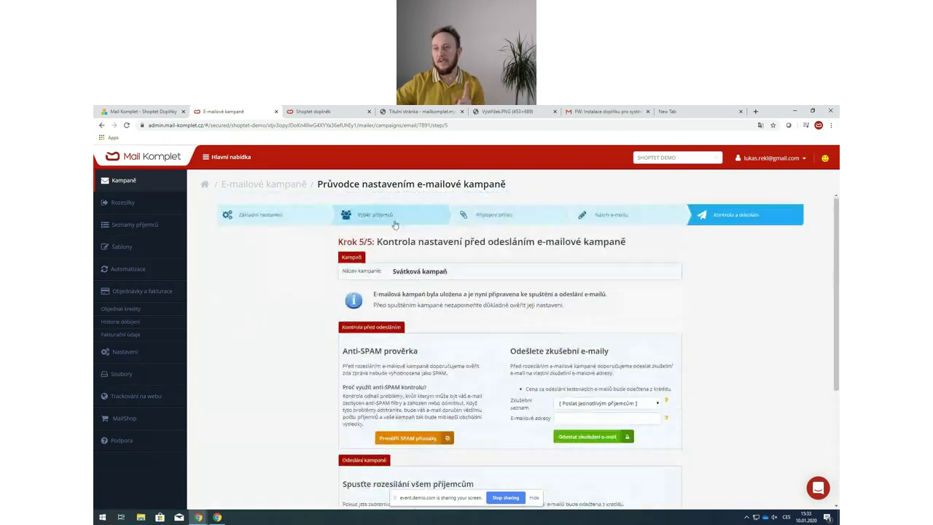
click(391, 217)
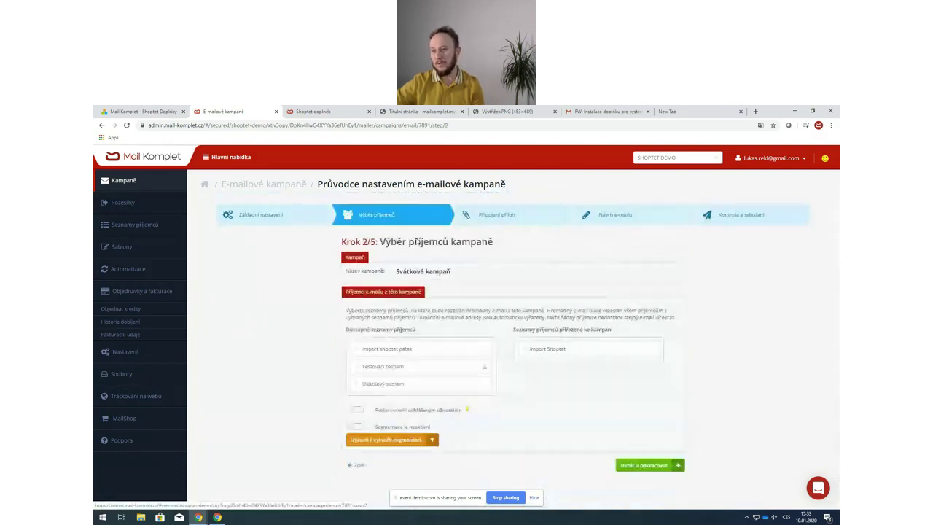
click(368, 442)
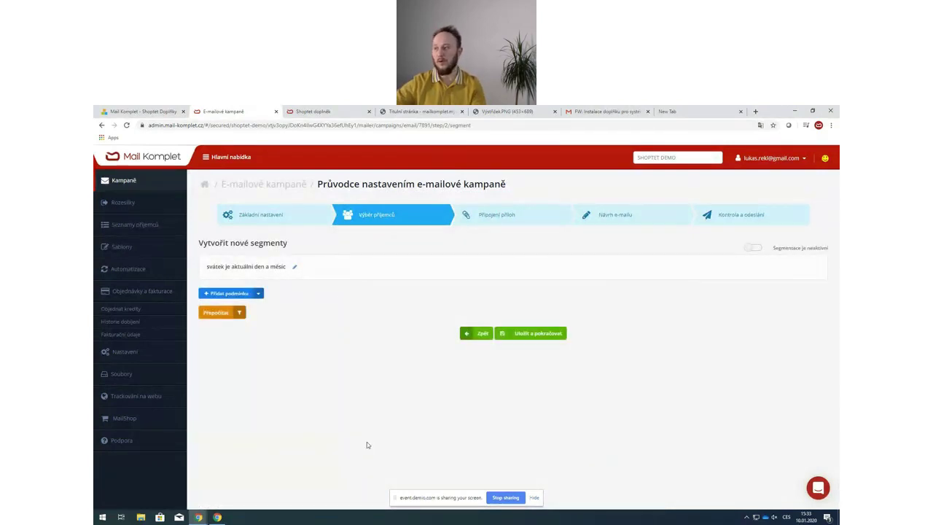
click(293, 269)
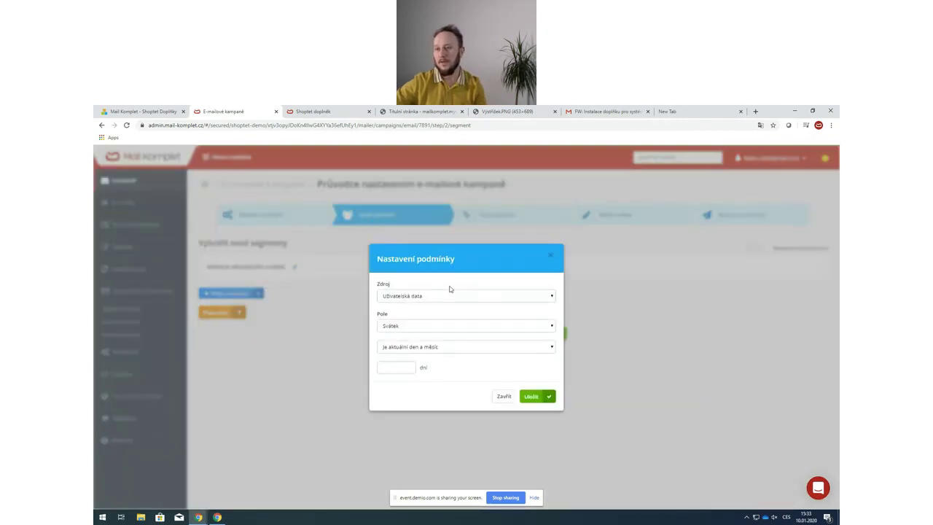
click(449, 297)
click(421, 323)
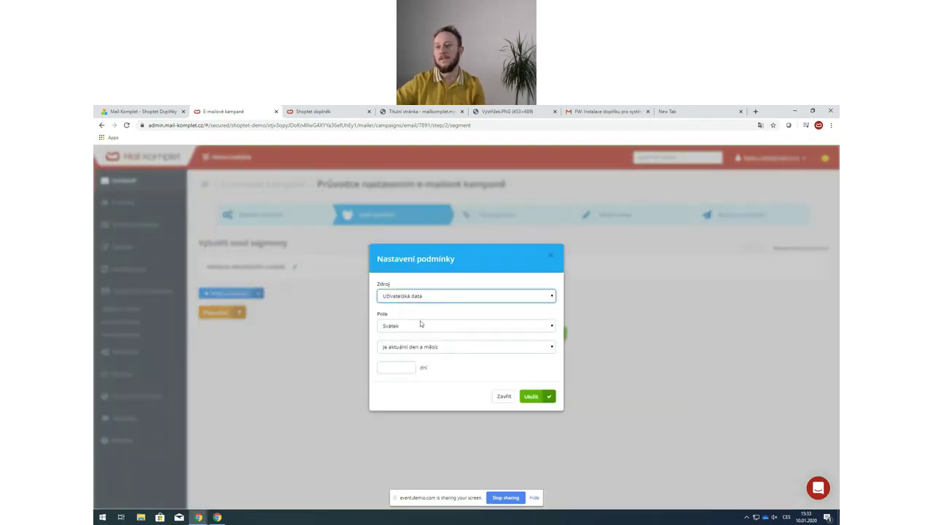
click(422, 326)
click(427, 330)
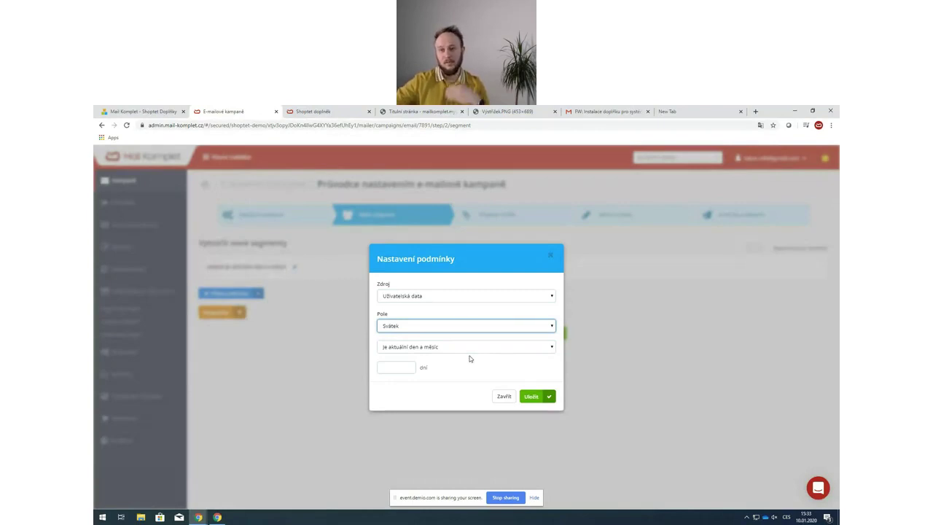
click(497, 397)
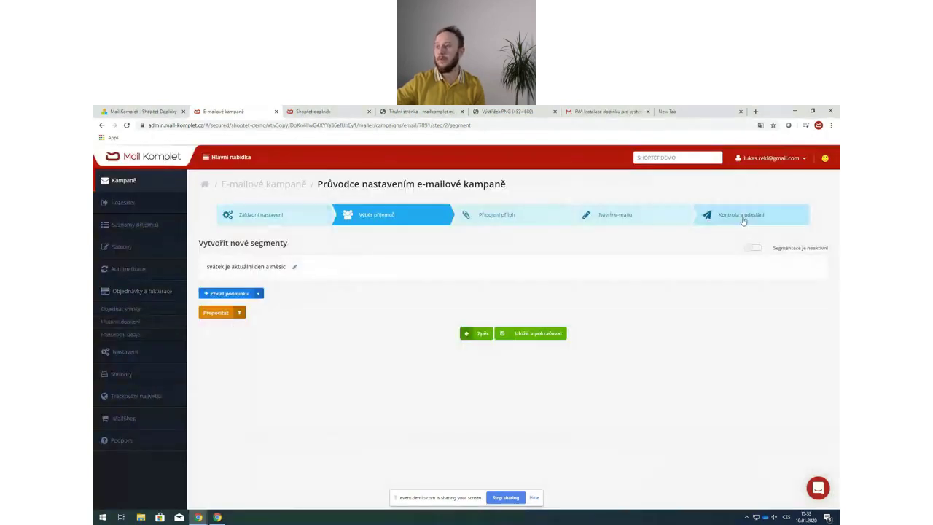
click(748, 249)
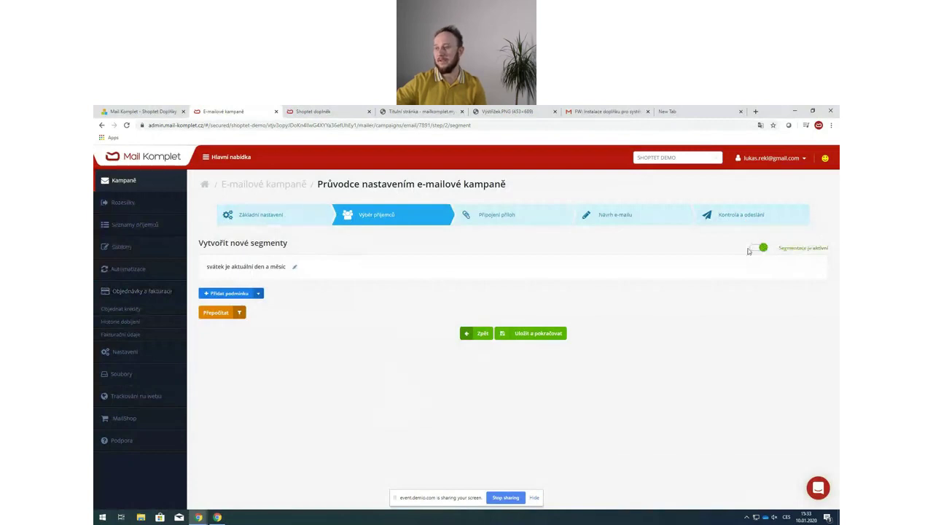
- Recalculate the segment, showing 2 contacts matching the name-day condition
click(234, 315)
drag(318, 327, 272, 328)
click(277, 333)
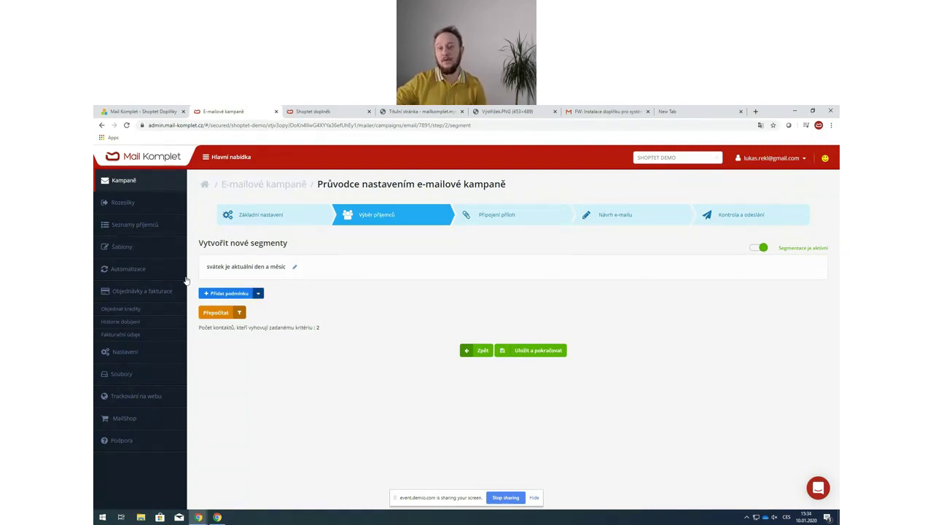
- Leave the campaign wizard for the Kampaně list
click(133, 179)
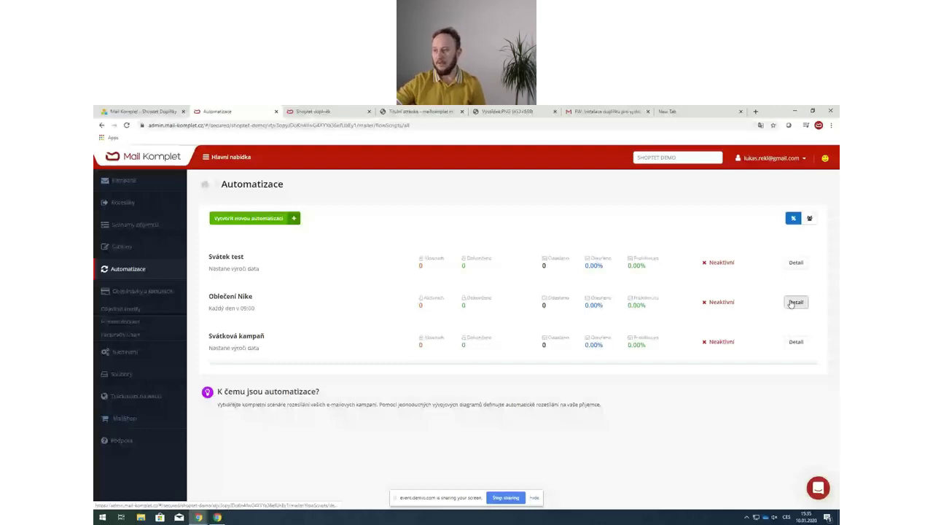
- Open Oblečení Nike and review its 09:00 trigger, Nike send, 5-day wait and open-check blocks
click(793, 302)
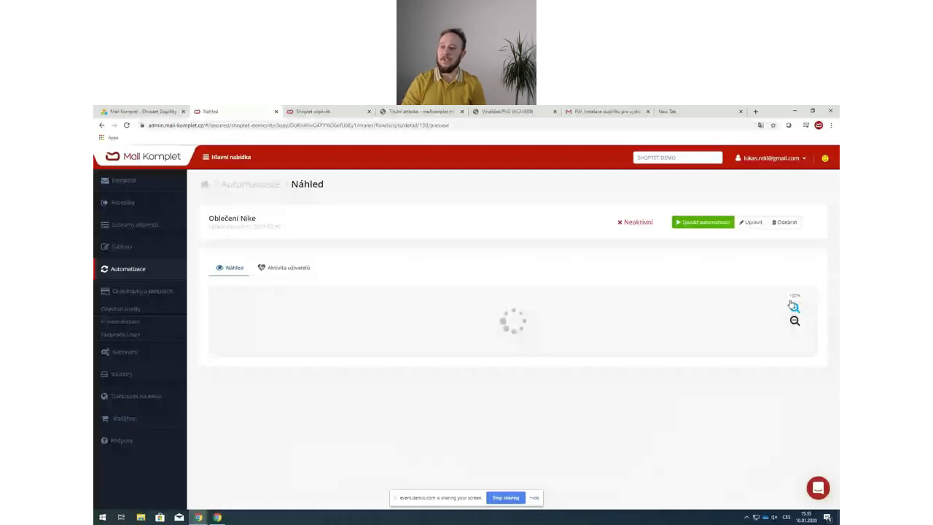
scroll(540, 296, down, 1)
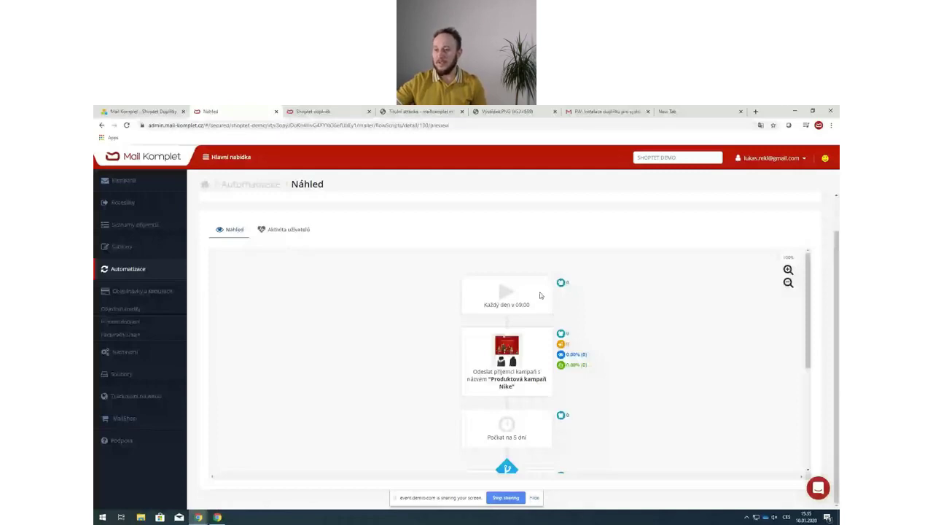
scroll(540, 296, down, 5)
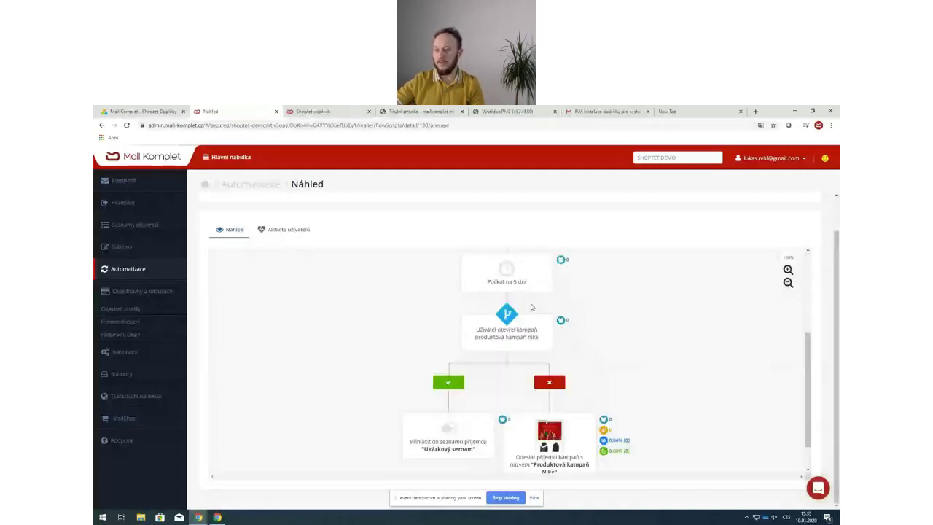
scroll(527, 310, down, 1)
scroll(541, 374, up, 5)
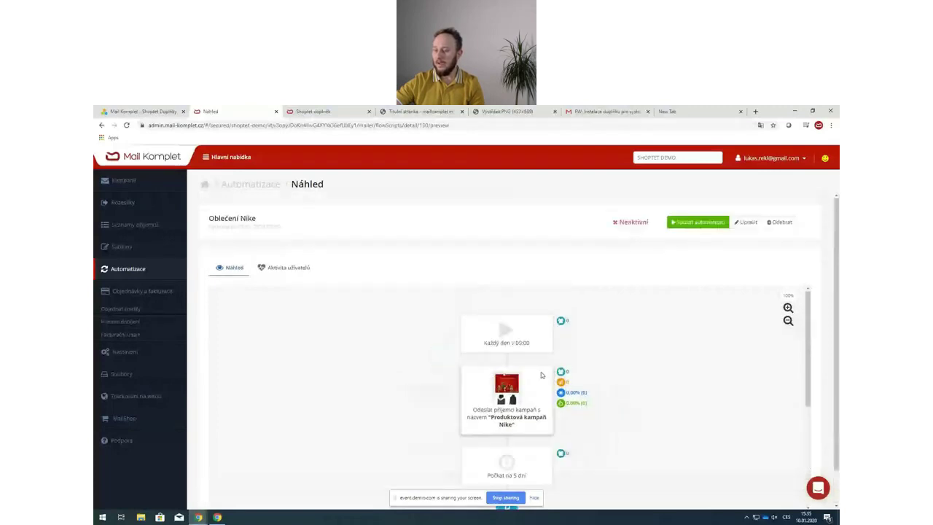
scroll(534, 362, down, 1)
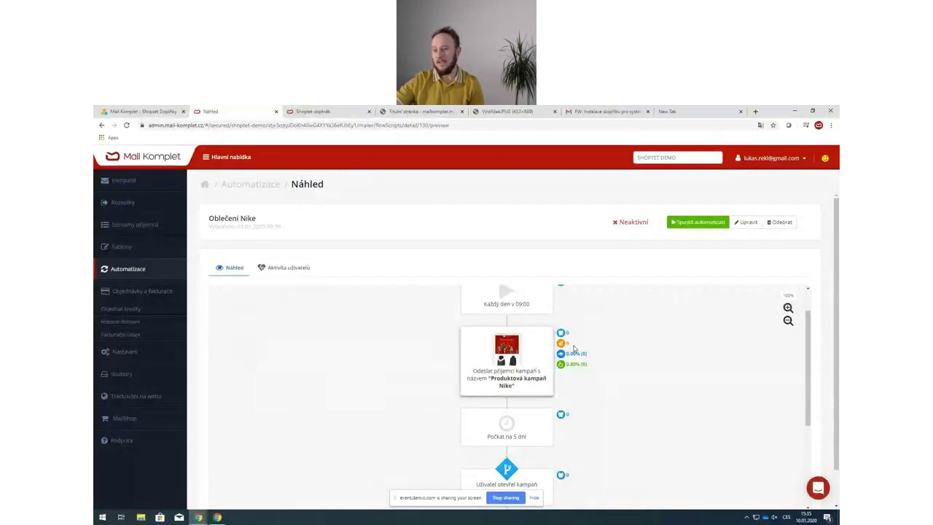
scroll(573, 349, down, 1)
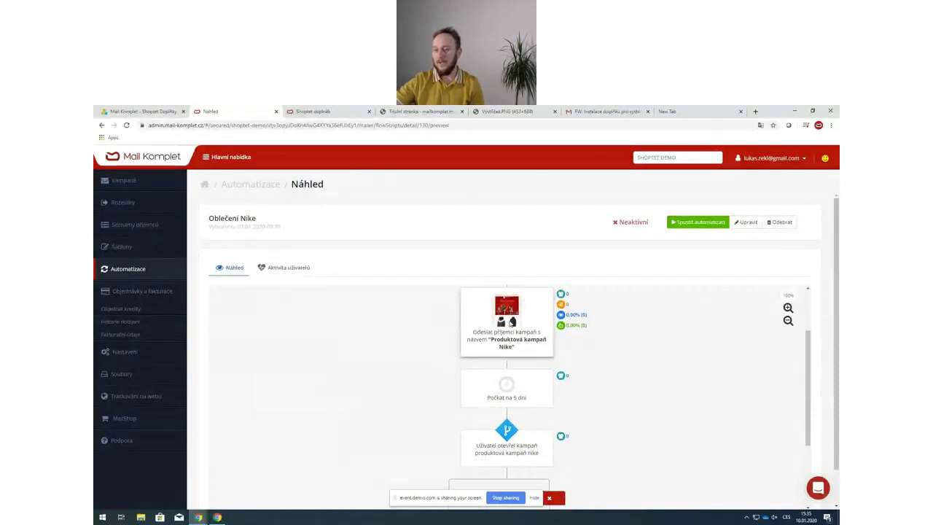
scroll(598, 319, down, 3)
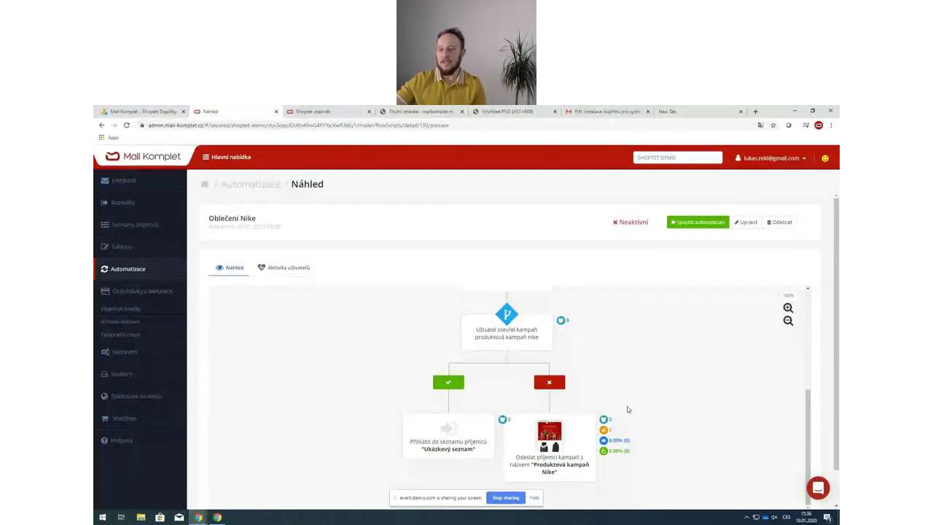
scroll(534, 391, up, 3)
scroll(534, 391, up, 1)
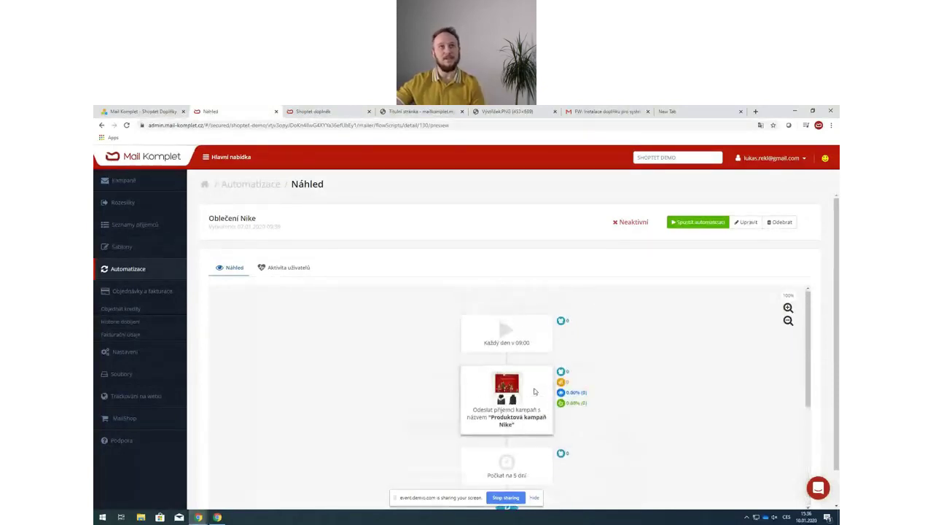
scroll(601, 410, down, 4)
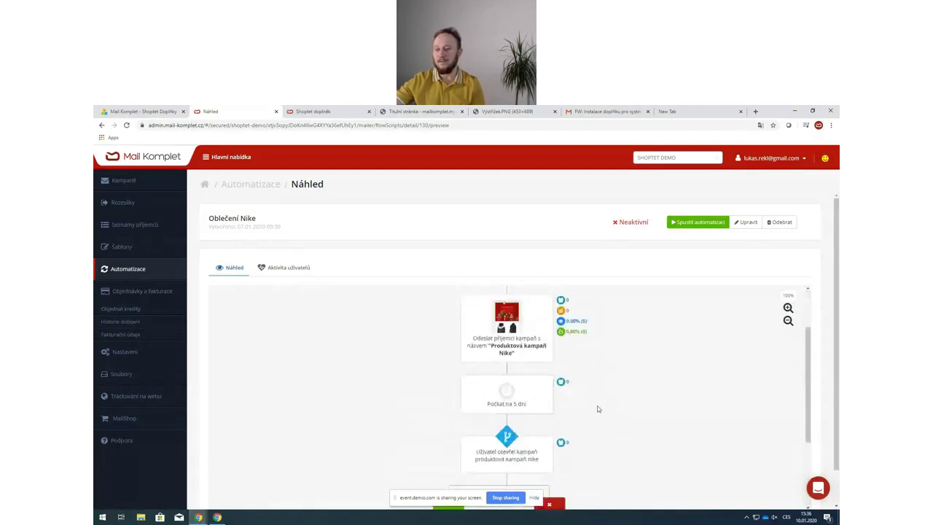
scroll(508, 360, up, 2)
scroll(509, 359, up, 2)
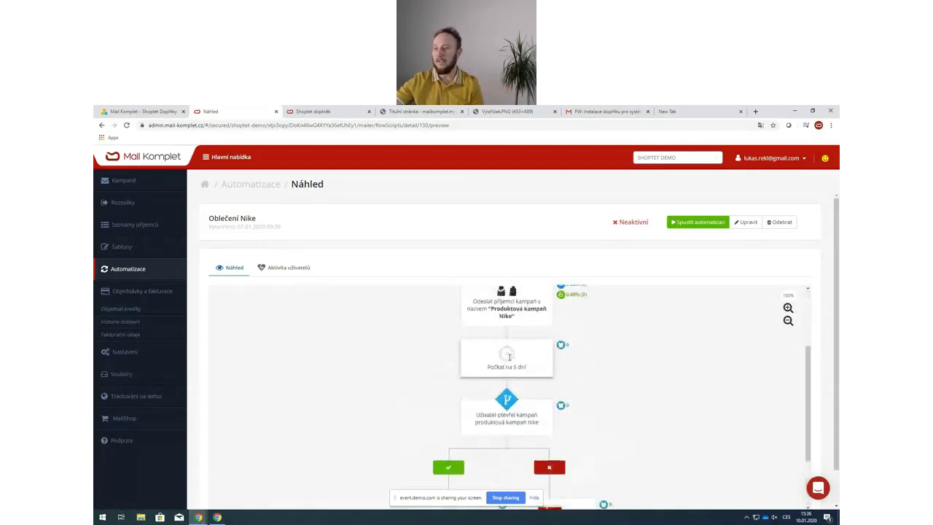
- Edit Oblečení Nike, view the 'Každý den v 09:00' trigger settings, and scroll to the 5-day wait
click(732, 220)
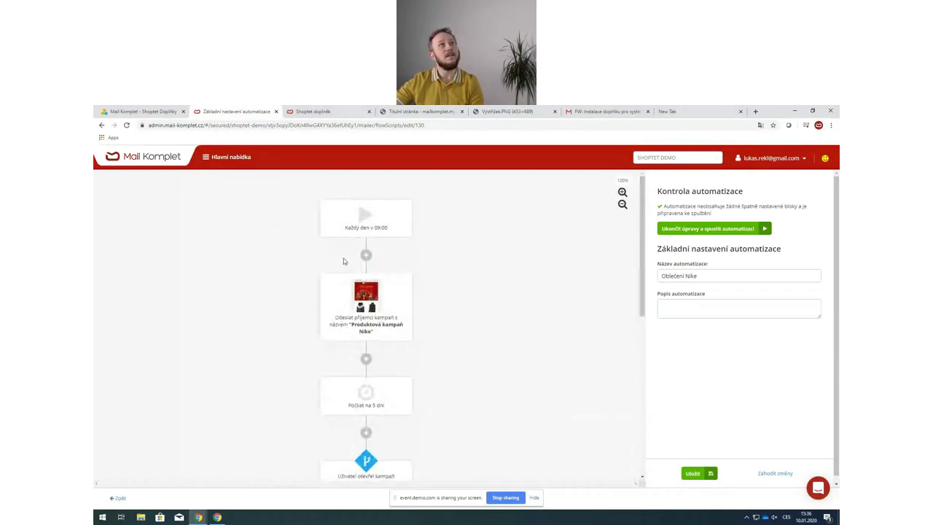
click(359, 224)
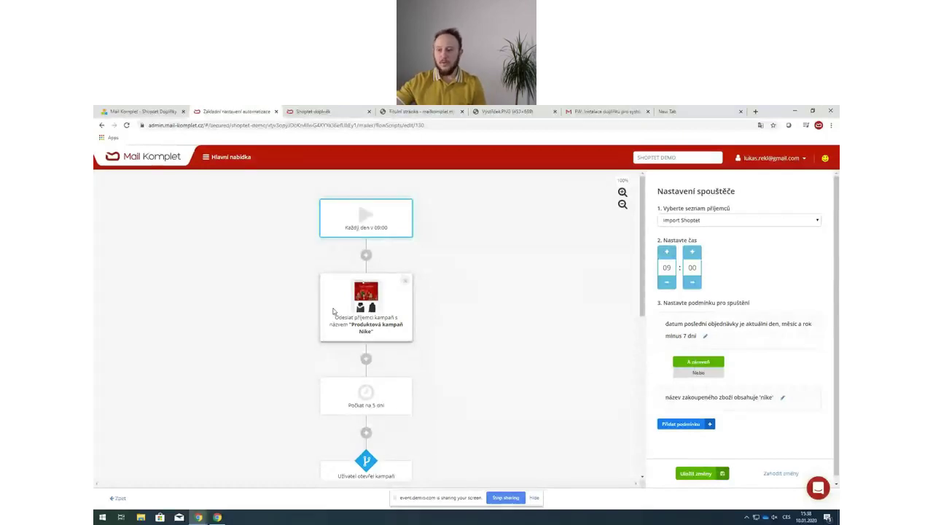
scroll(343, 312, down, 2)
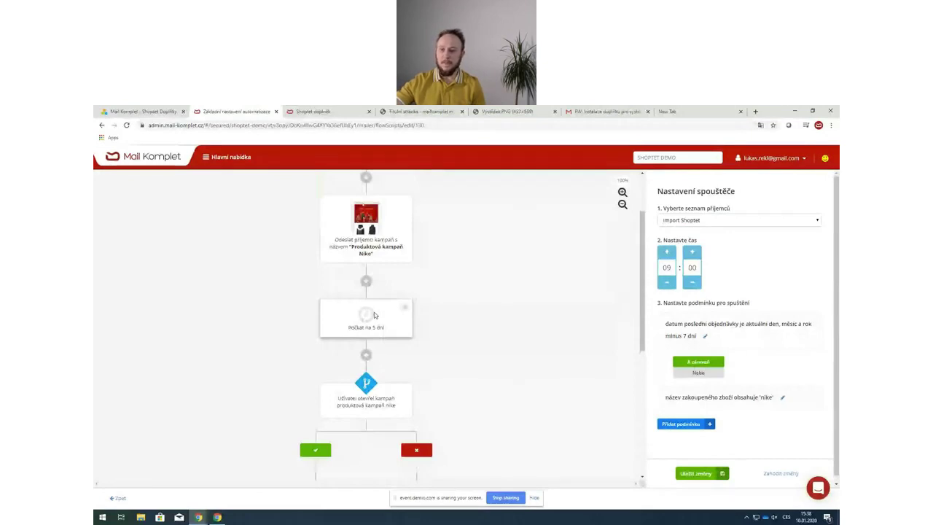
scroll(374, 315, down, 2)
- Inspect the 'Počkat na 5 dní' wait, the opened-campaign condition and the Ukázkový seznam sign-up settings
click(356, 246)
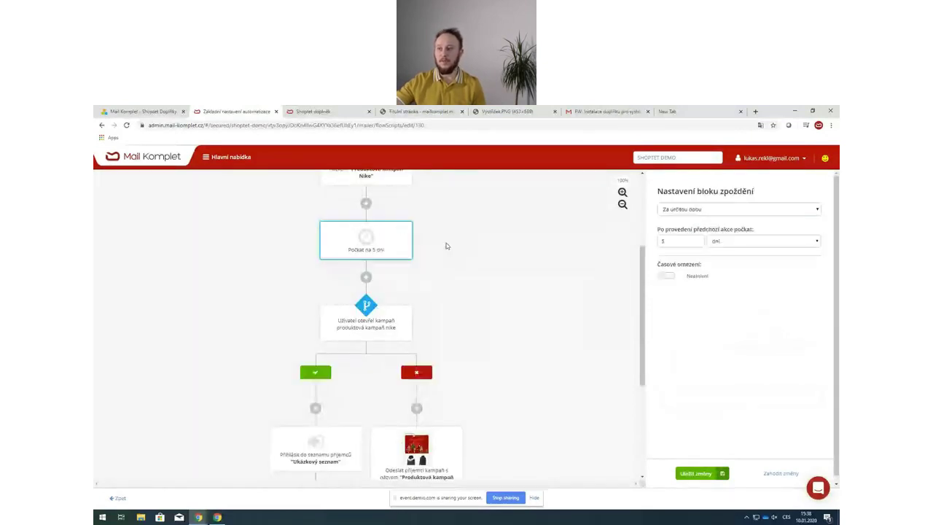
click(398, 333)
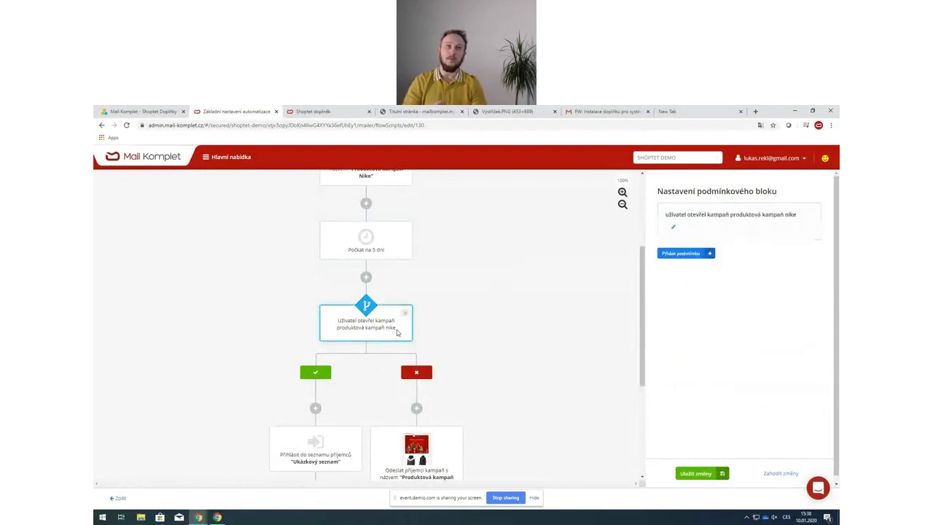
scroll(467, 416, down, 1)
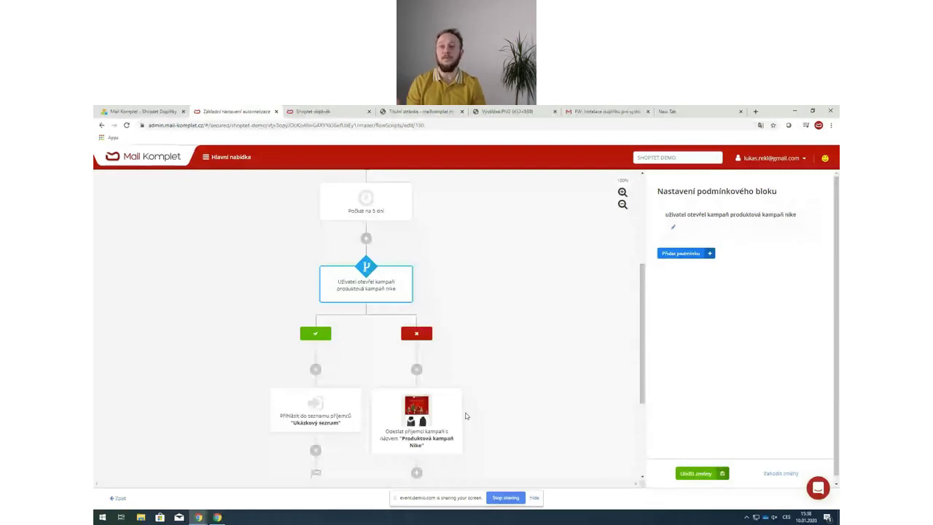
scroll(466, 416, down, 1)
click(304, 327)
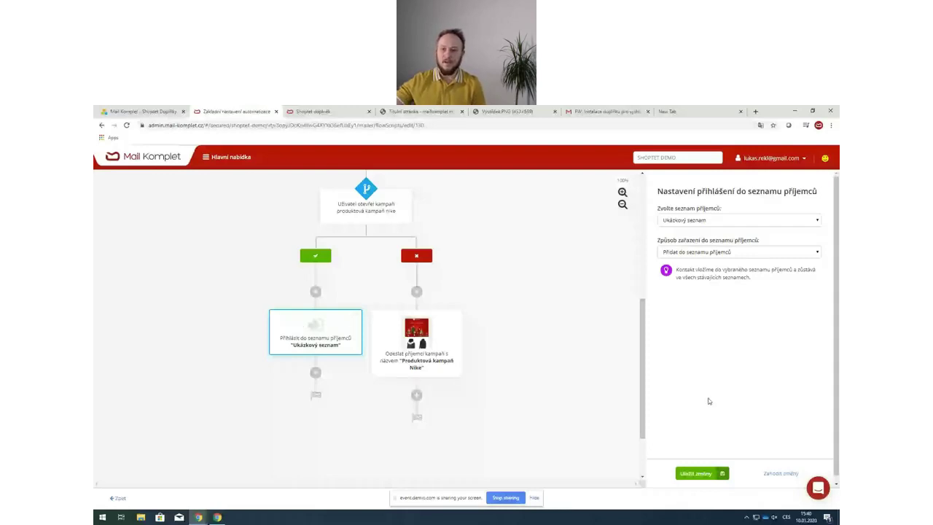
- Leave the automation, open the Produktová kampaň Nike email design and scroll through its product rows
click(120, 499)
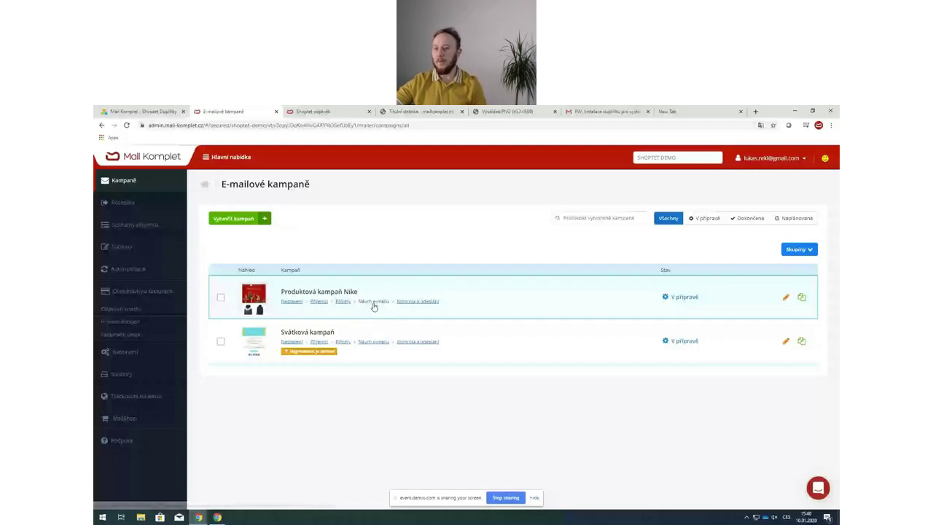
click(373, 301)
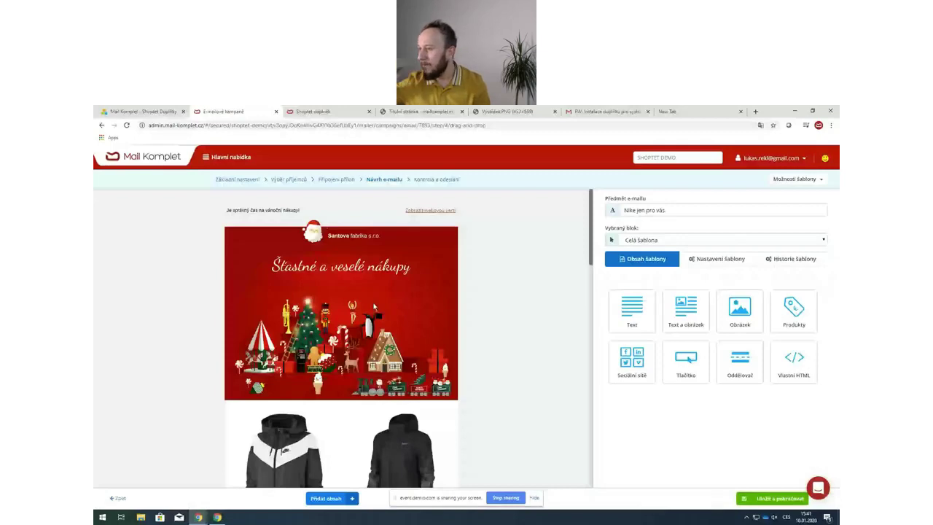
scroll(301, 334, down, 2)
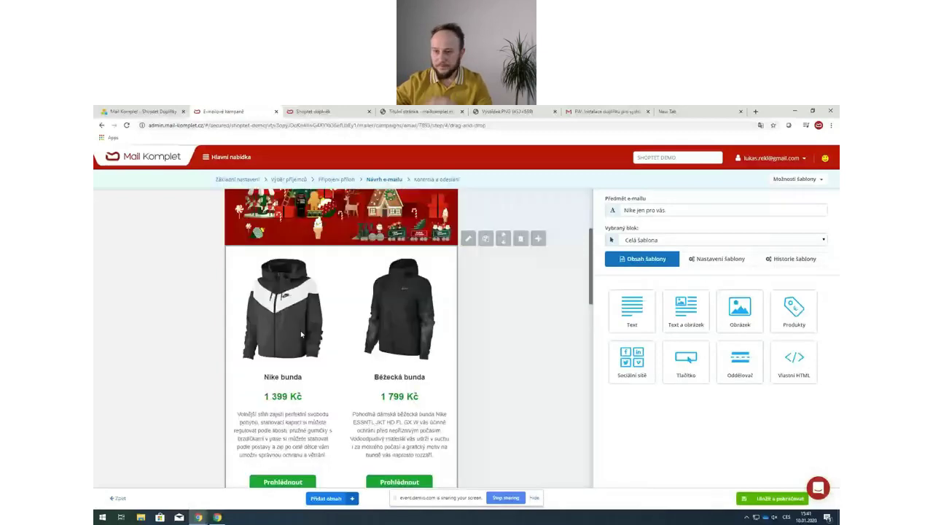
scroll(300, 330, down, 5)
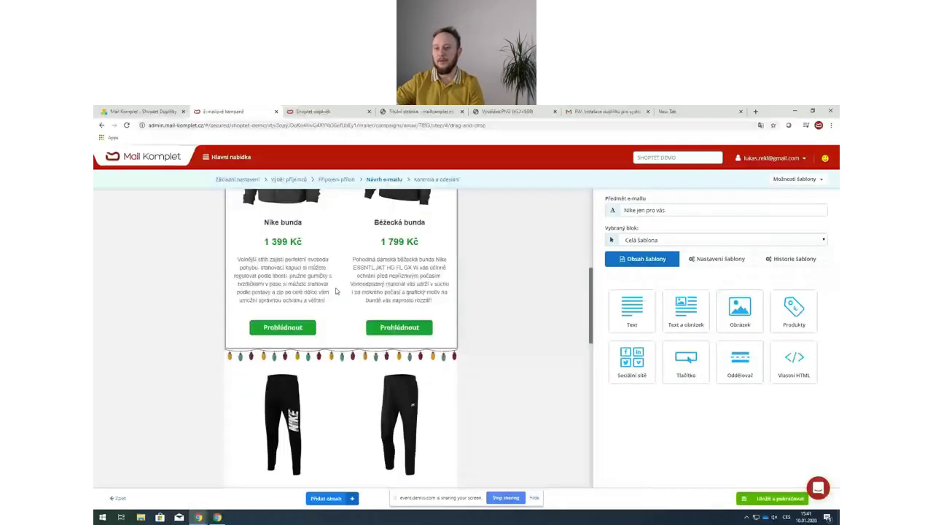
scroll(354, 284, down, 3)
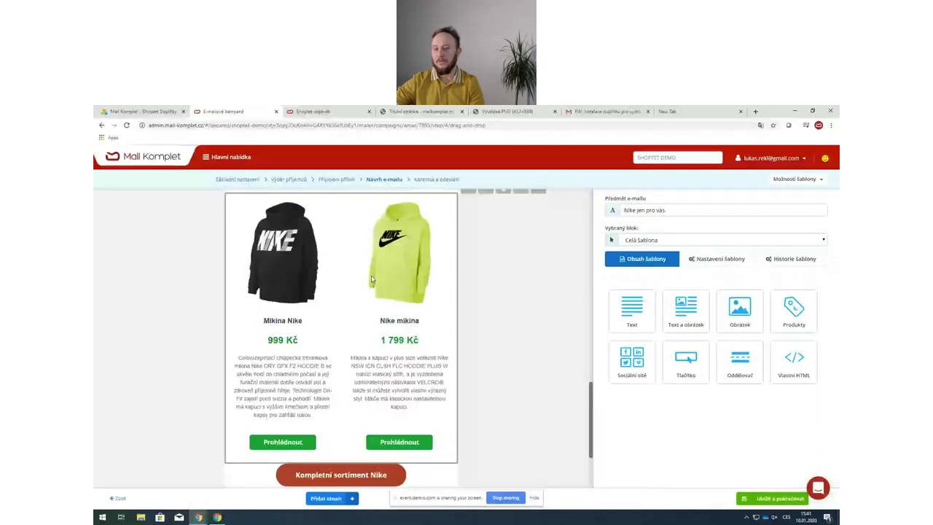
- Fill the empty placeholder product block with Nike The Next at 260 Kč
scroll(372, 279, down, 3)
click(409, 350)
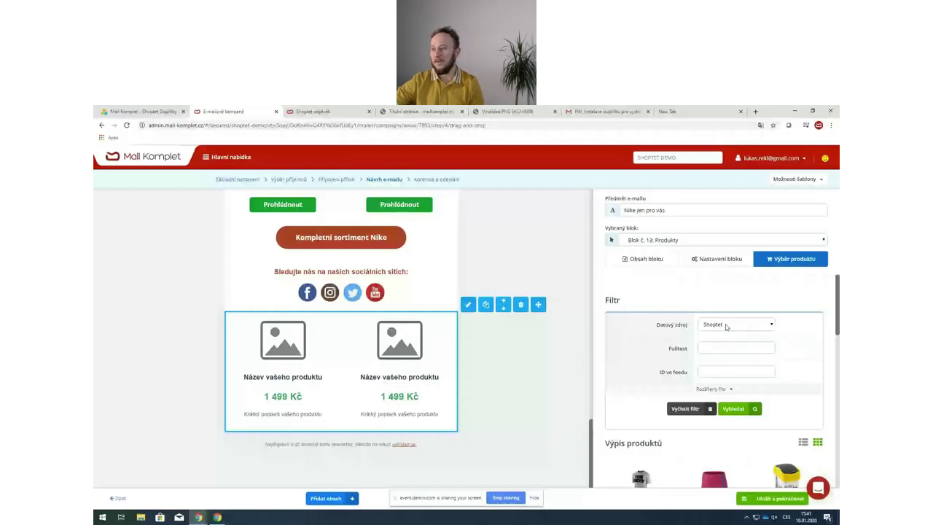
scroll(665, 304, down, 2)
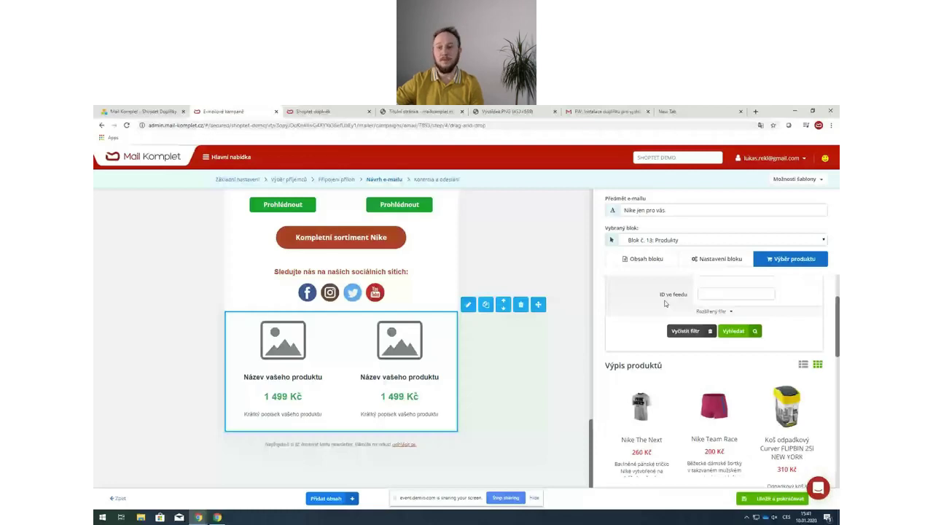
scroll(665, 303, down, 2)
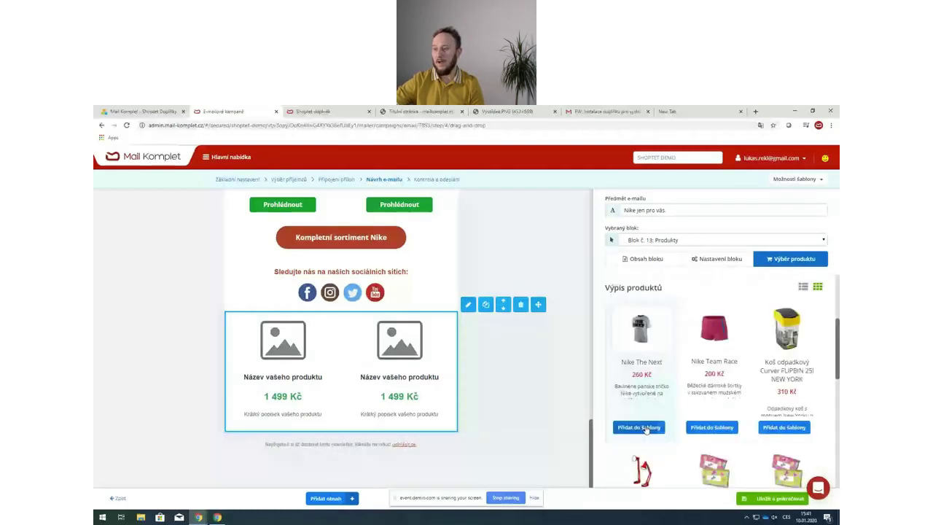
click(639, 427)
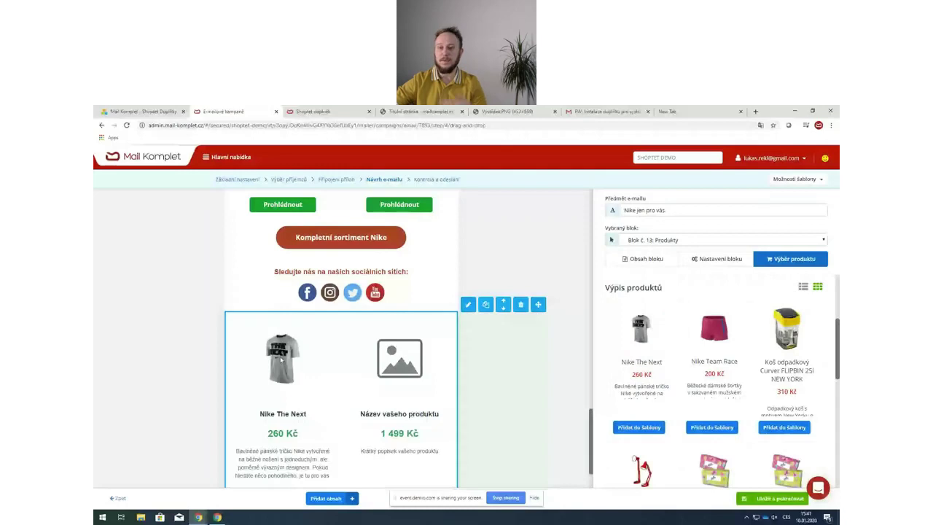
scroll(280, 359, down, 2)
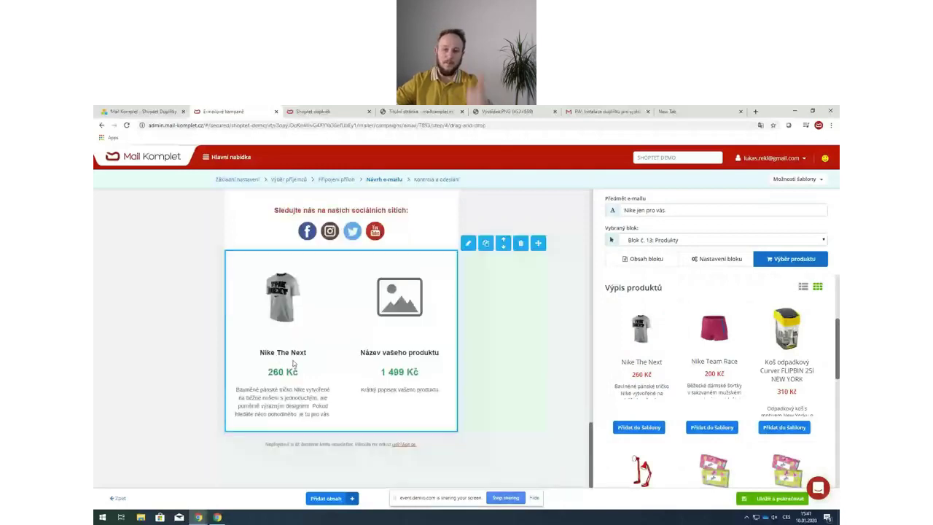
- Check the product block's content and buy-now button settings, then return to the attachments step
click(632, 262)
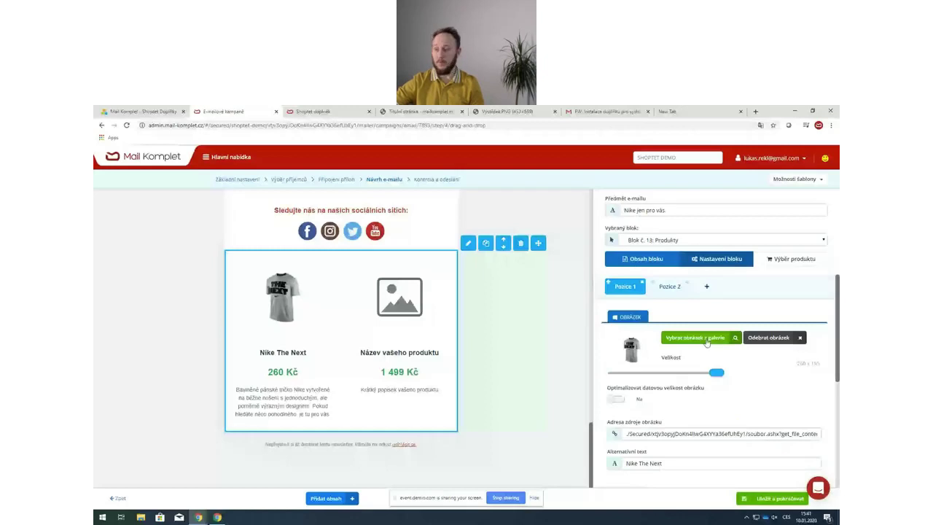
click(716, 259)
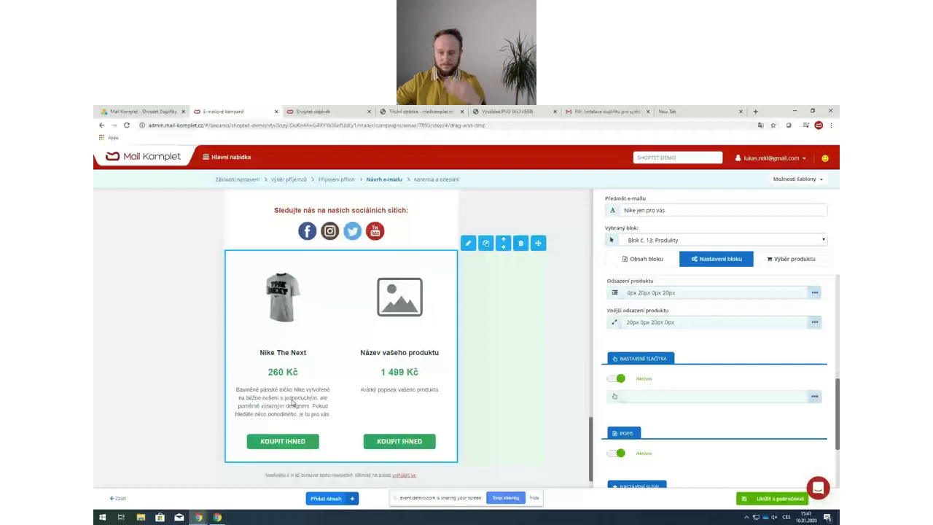
scroll(366, 286, up, 2)
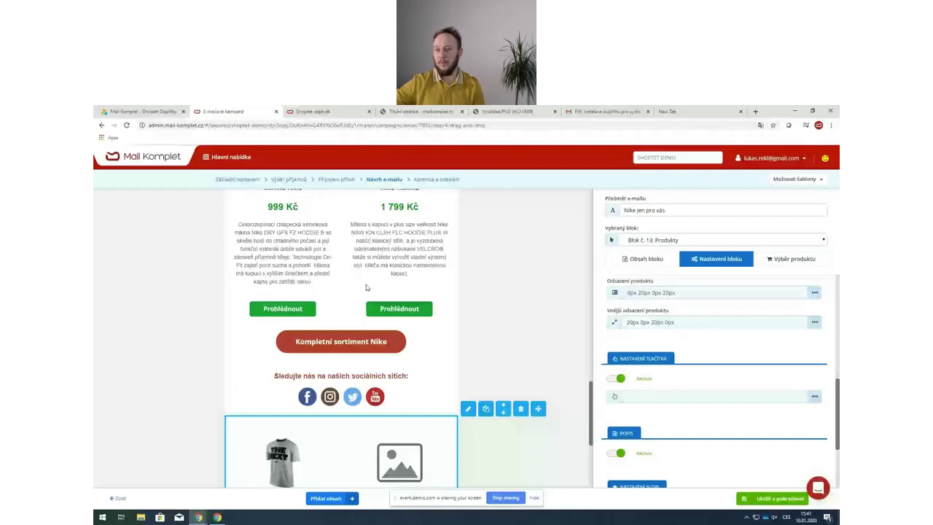
click(118, 498)
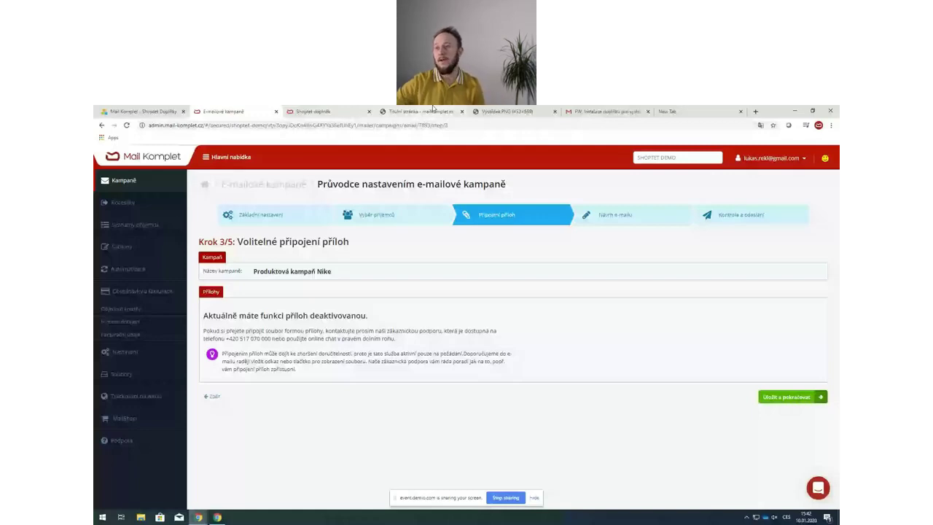
- In Shoptet admin, filter orders to Nike purchases since 1.1.2020, confirming 5 orders, then return to the wizard
click(423, 112)
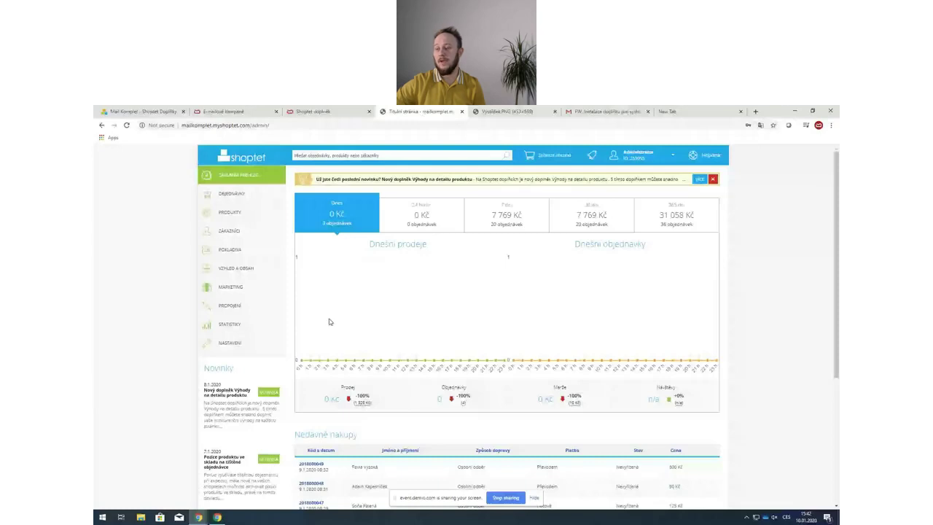
click(231, 193)
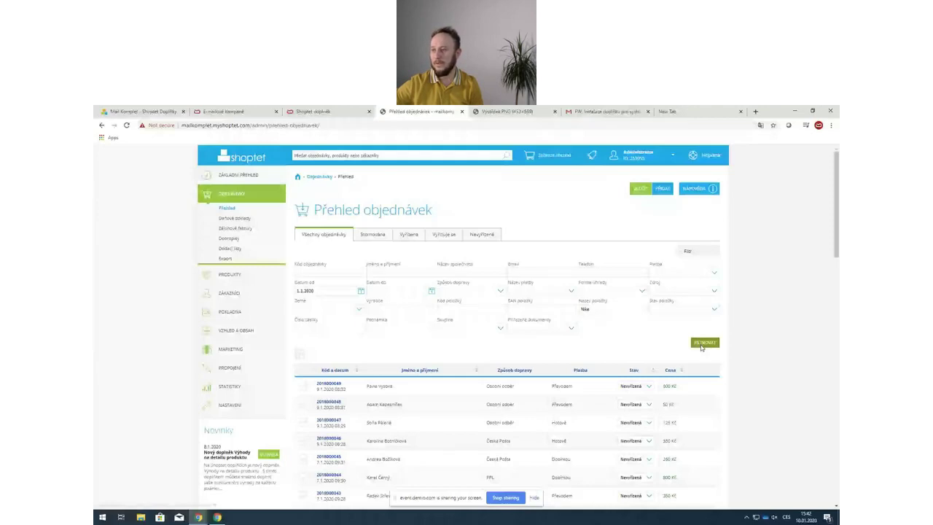
click(703, 342)
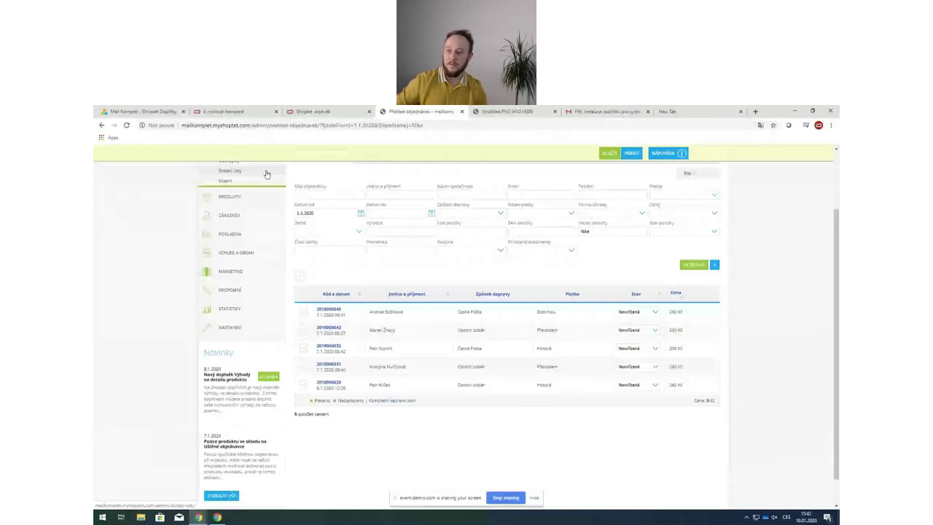
mouse_move(329, 332)
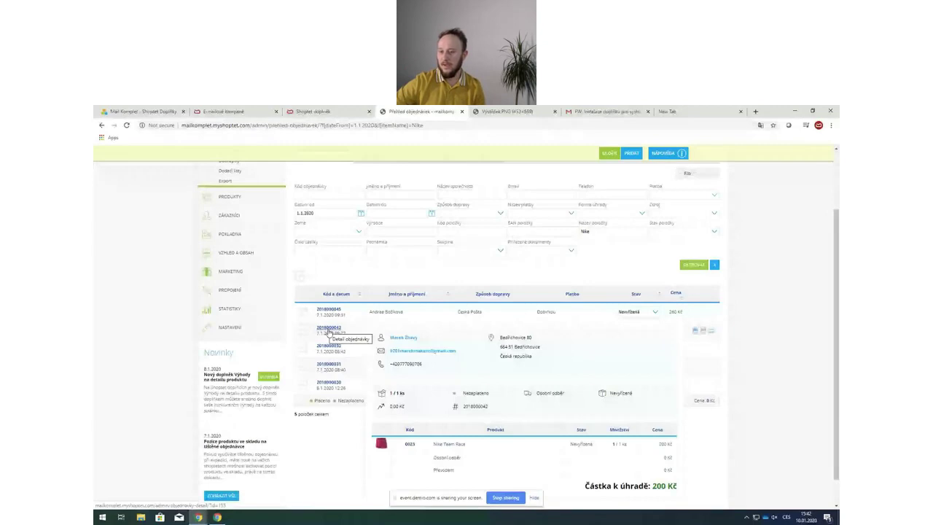
triple_click(336, 419)
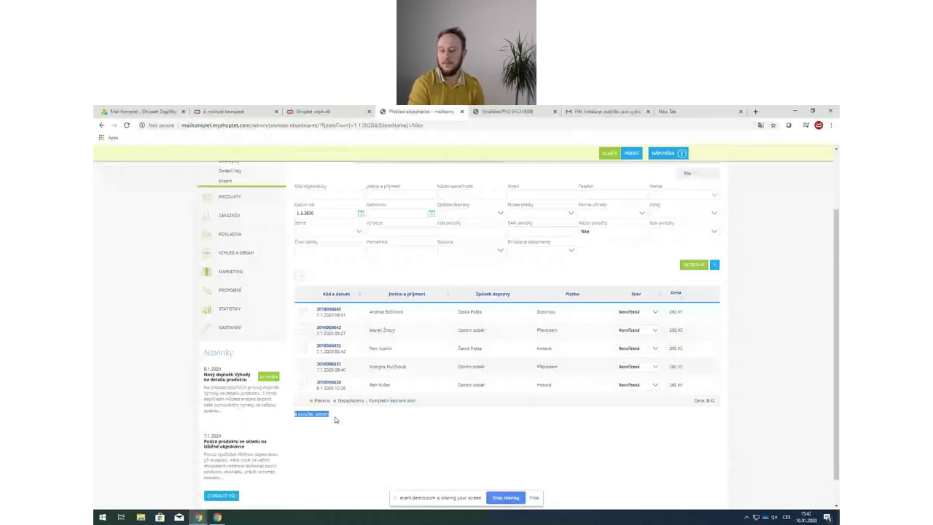
key(ctrl+2)
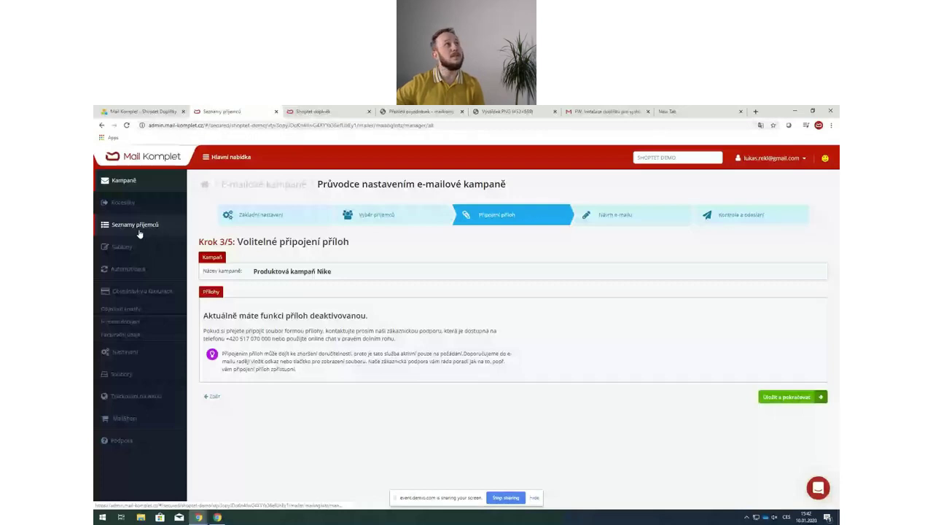
- Add an Import Shoptet condition: e-shop web activity, Název zakoupeného zboží contains 'Nike', and save
click(139, 228)
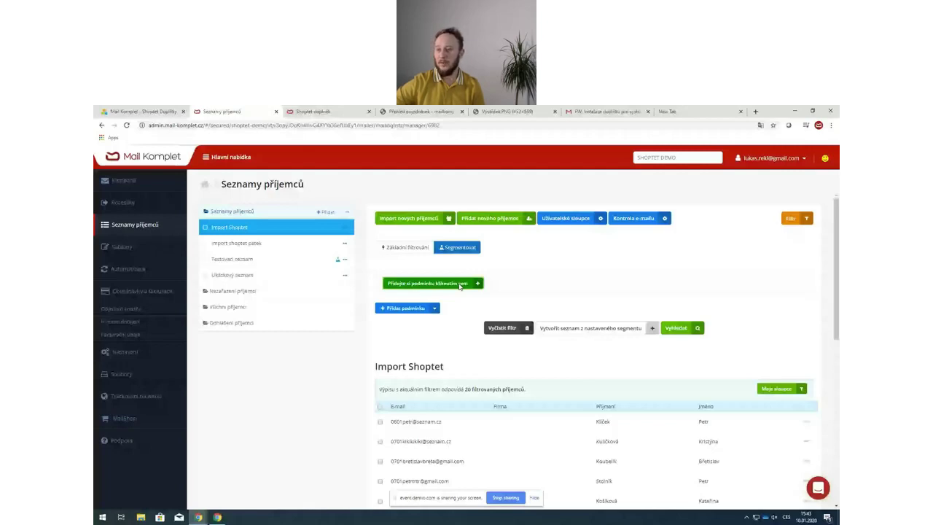
click(460, 285)
click(427, 292)
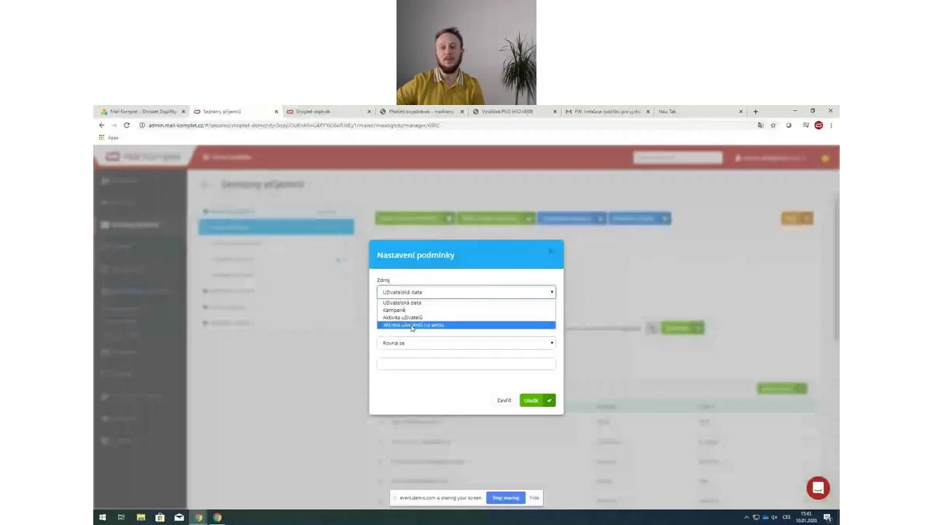
click(412, 326)
click(417, 302)
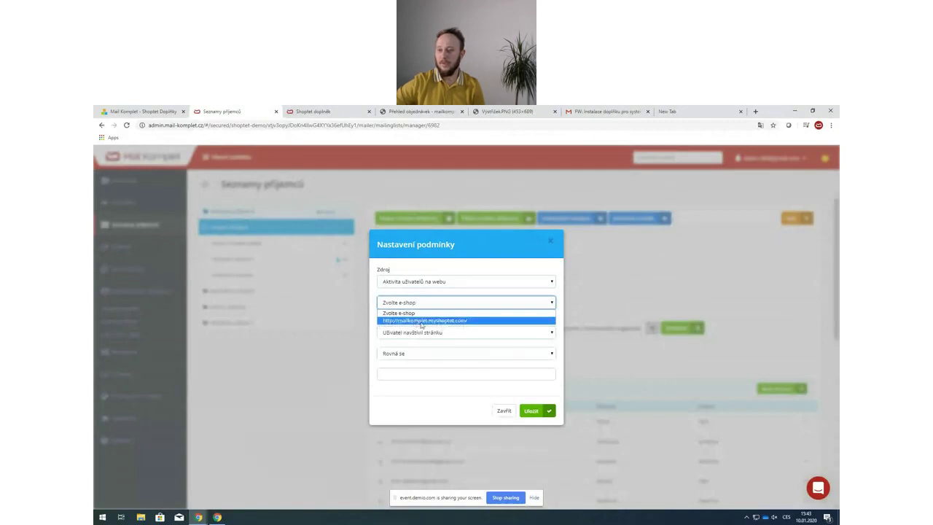
click(422, 321)
click(421, 333)
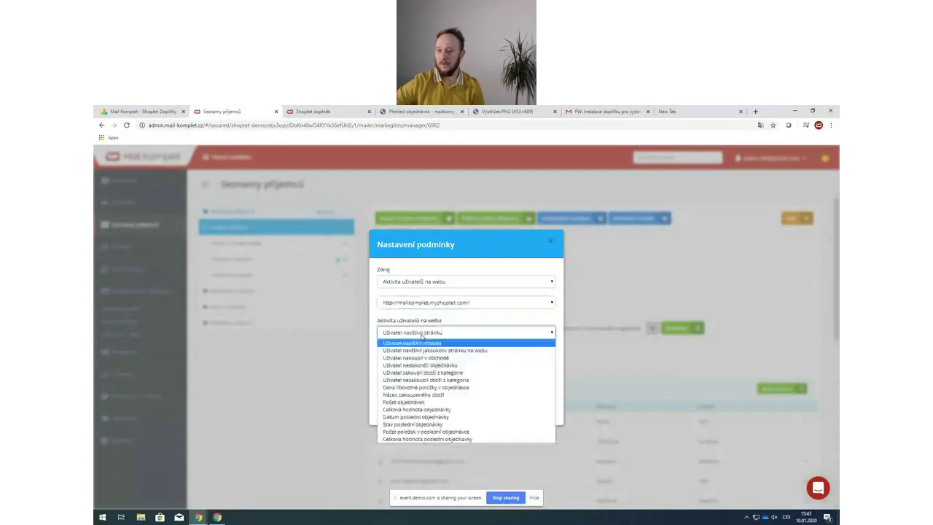
click(413, 395)
click(401, 374)
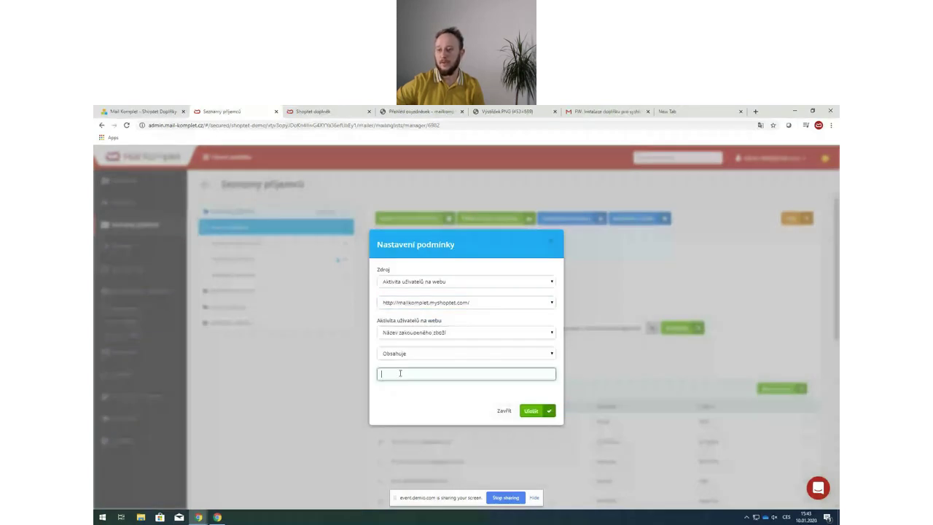
text(Nike)
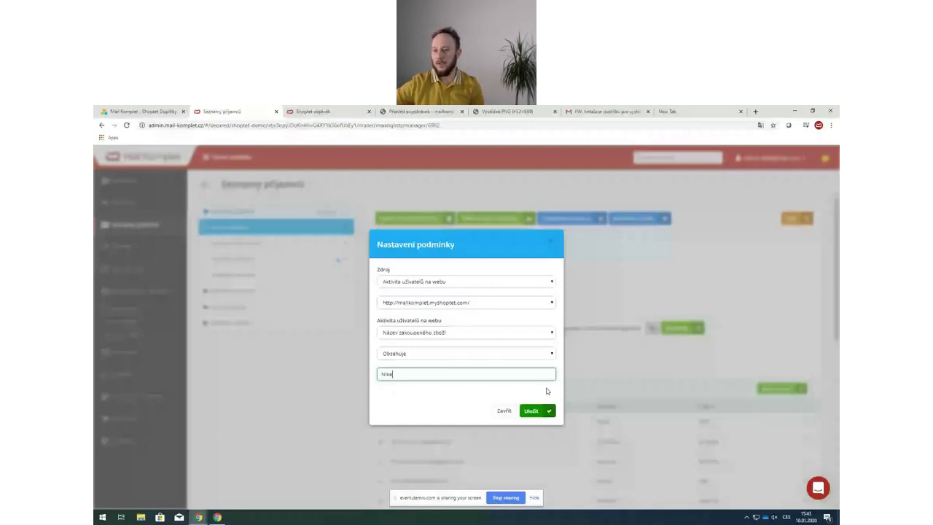
click(549, 410)
right_click(552, 411)
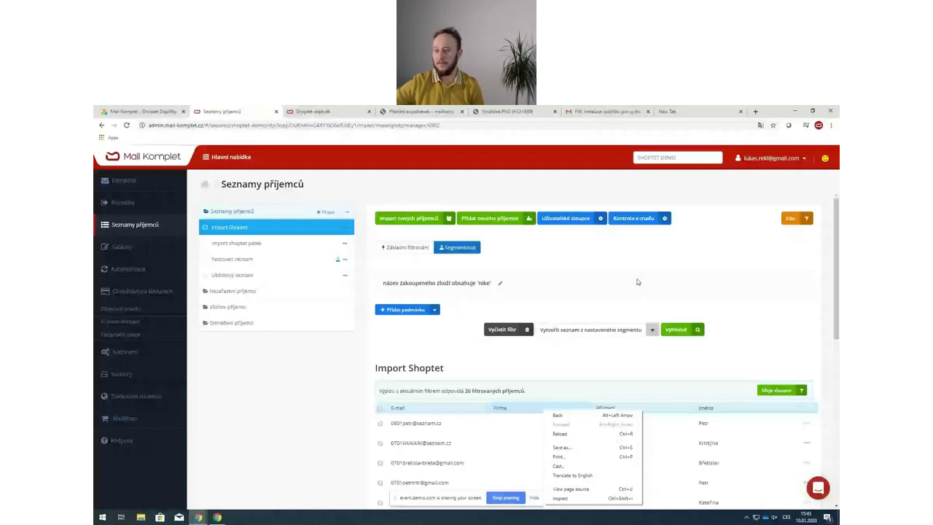
- Apply the Nike condition to the list and highlight the '5 filtrovaných příjemců' count
click(685, 333)
click(678, 330)
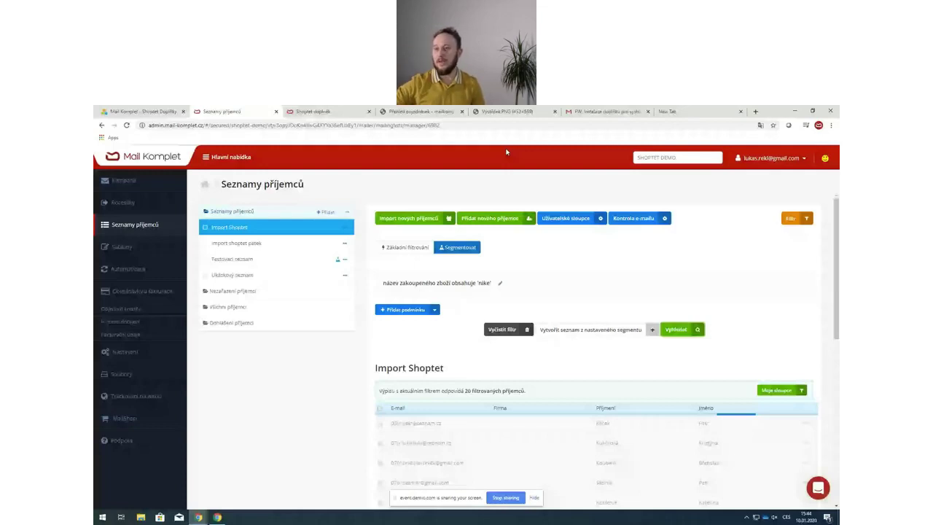
scroll(385, 321, down, 2)
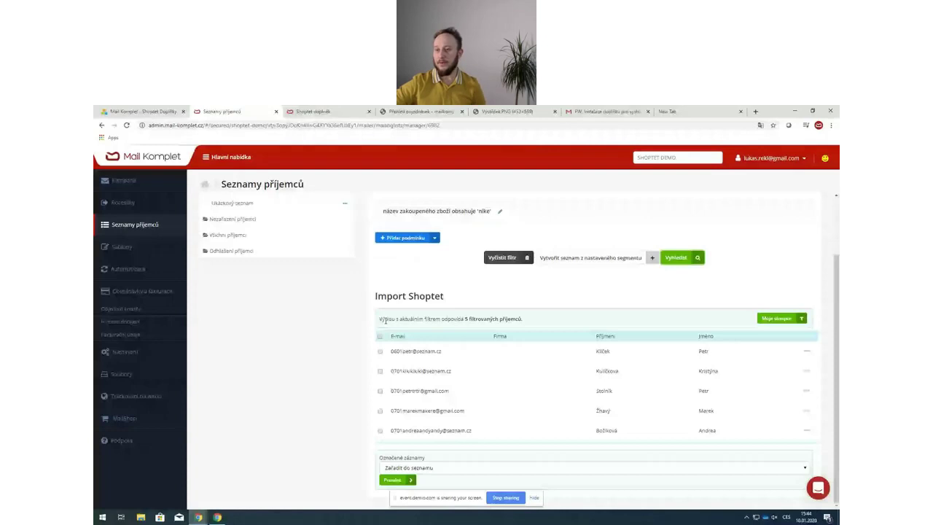
drag(386, 321, 523, 315)
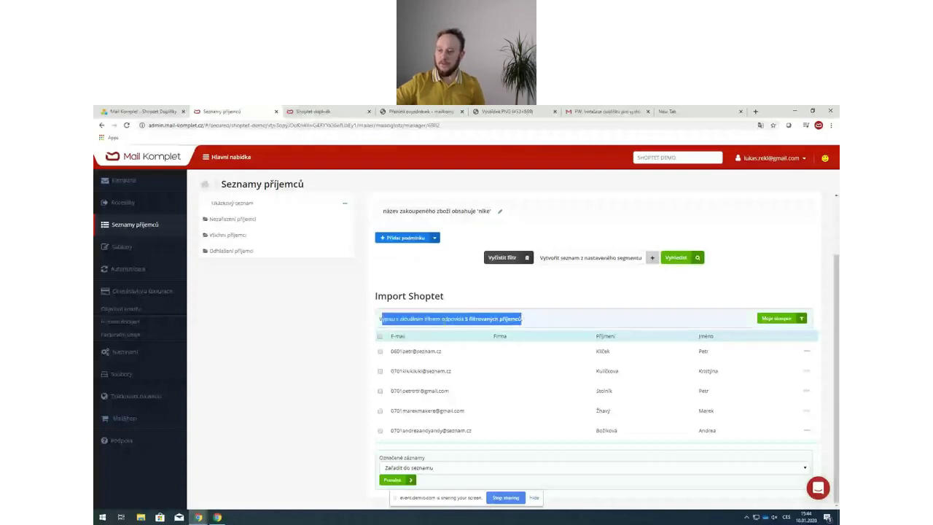
click(403, 322)
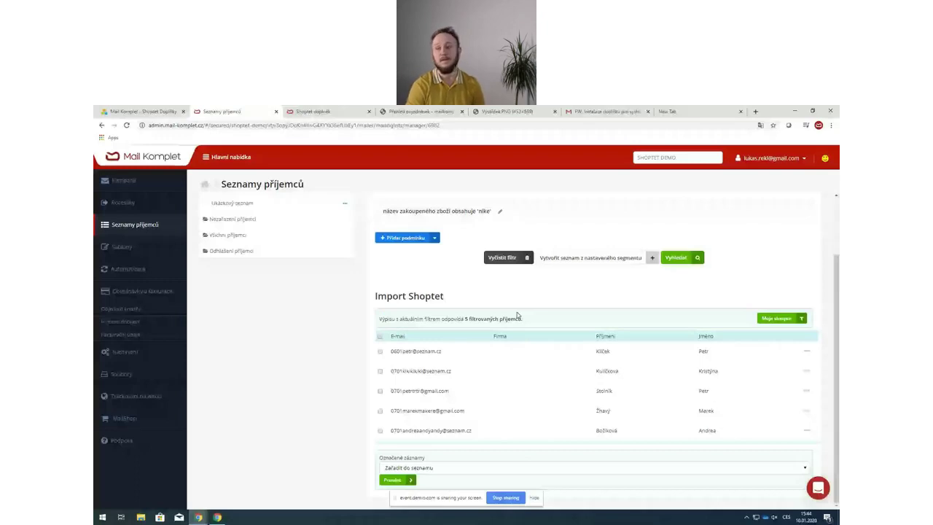
drag(458, 319, 512, 321)
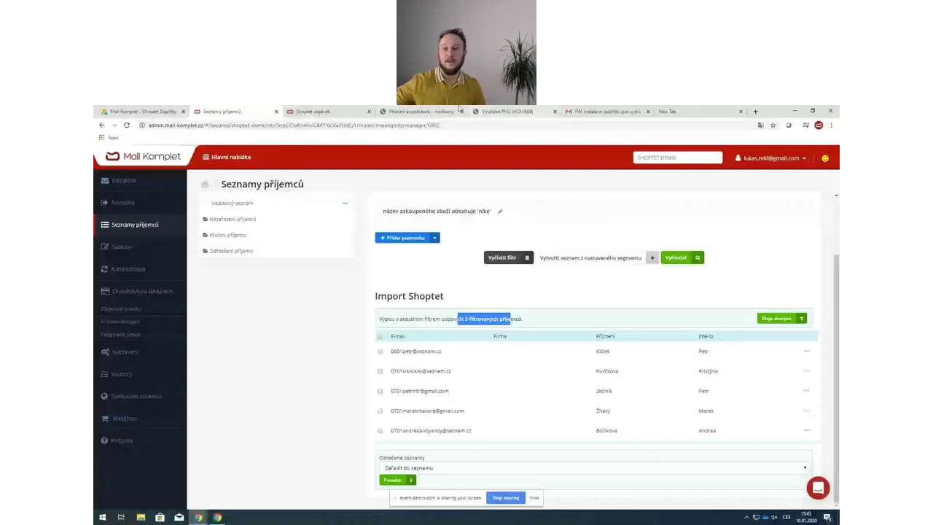
key(ctrl+Tab)
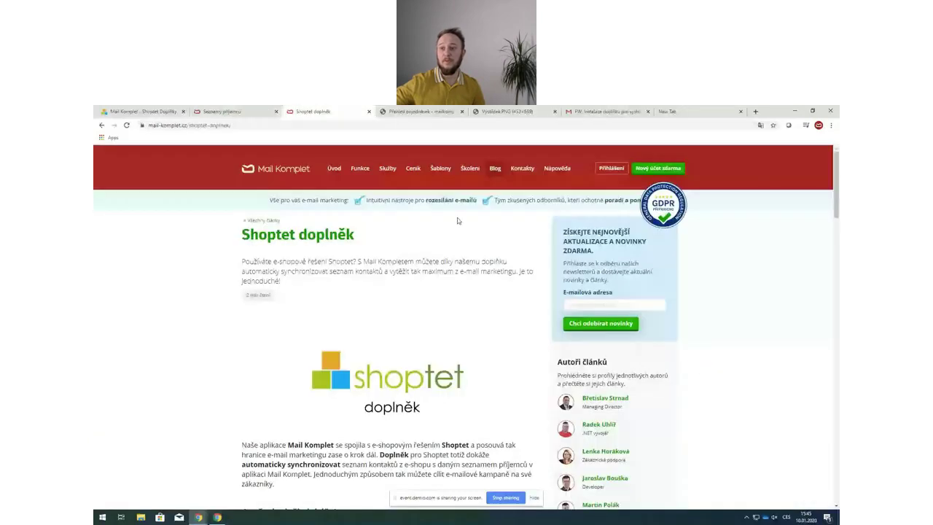
- Scroll to 'Jak nainstalovat doplněk pro Shoptet' and open the 'Jak nainstalovat Shoptet doplněk' guide
scroll(399, 309, down, 10)
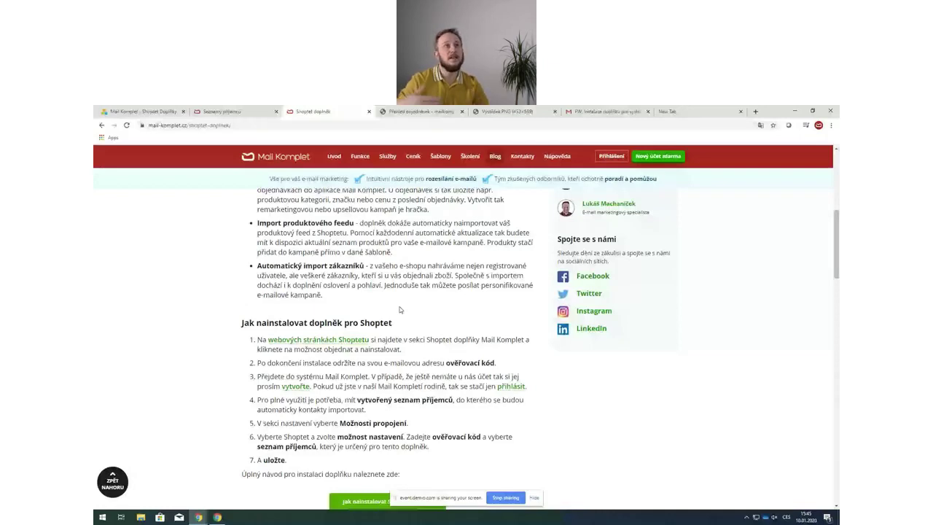
scroll(399, 310, down, 1)
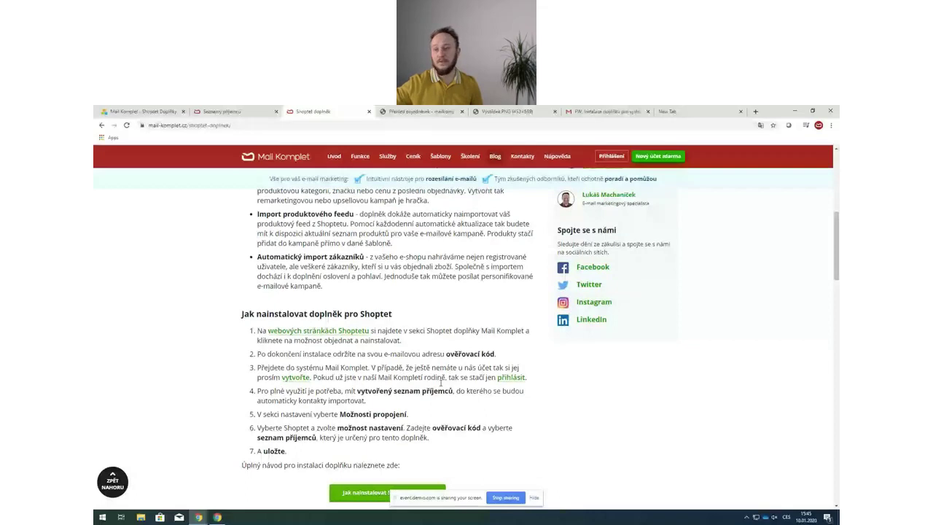
scroll(387, 350, down, 3)
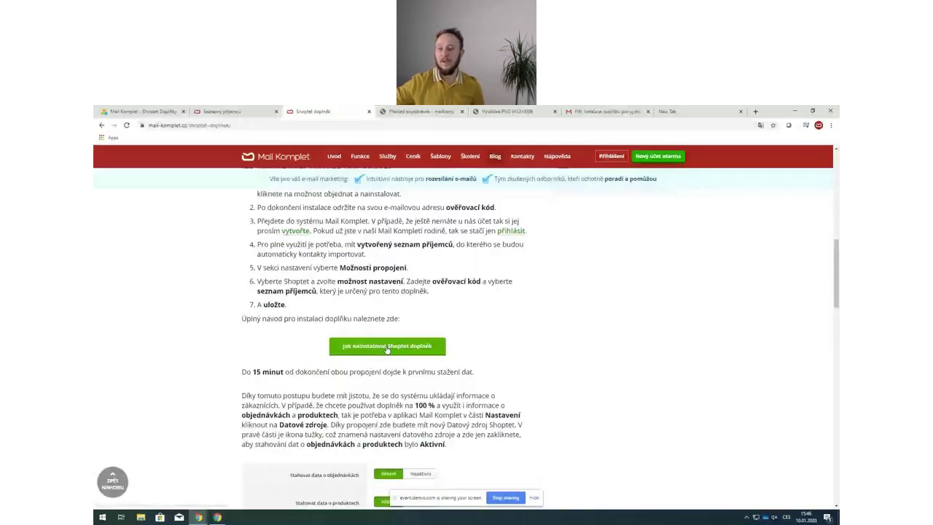
click(387, 348)
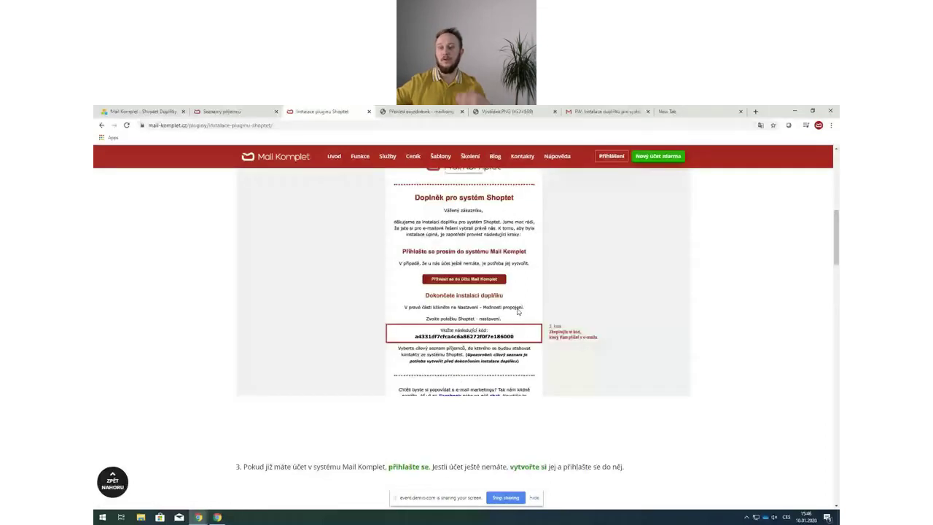